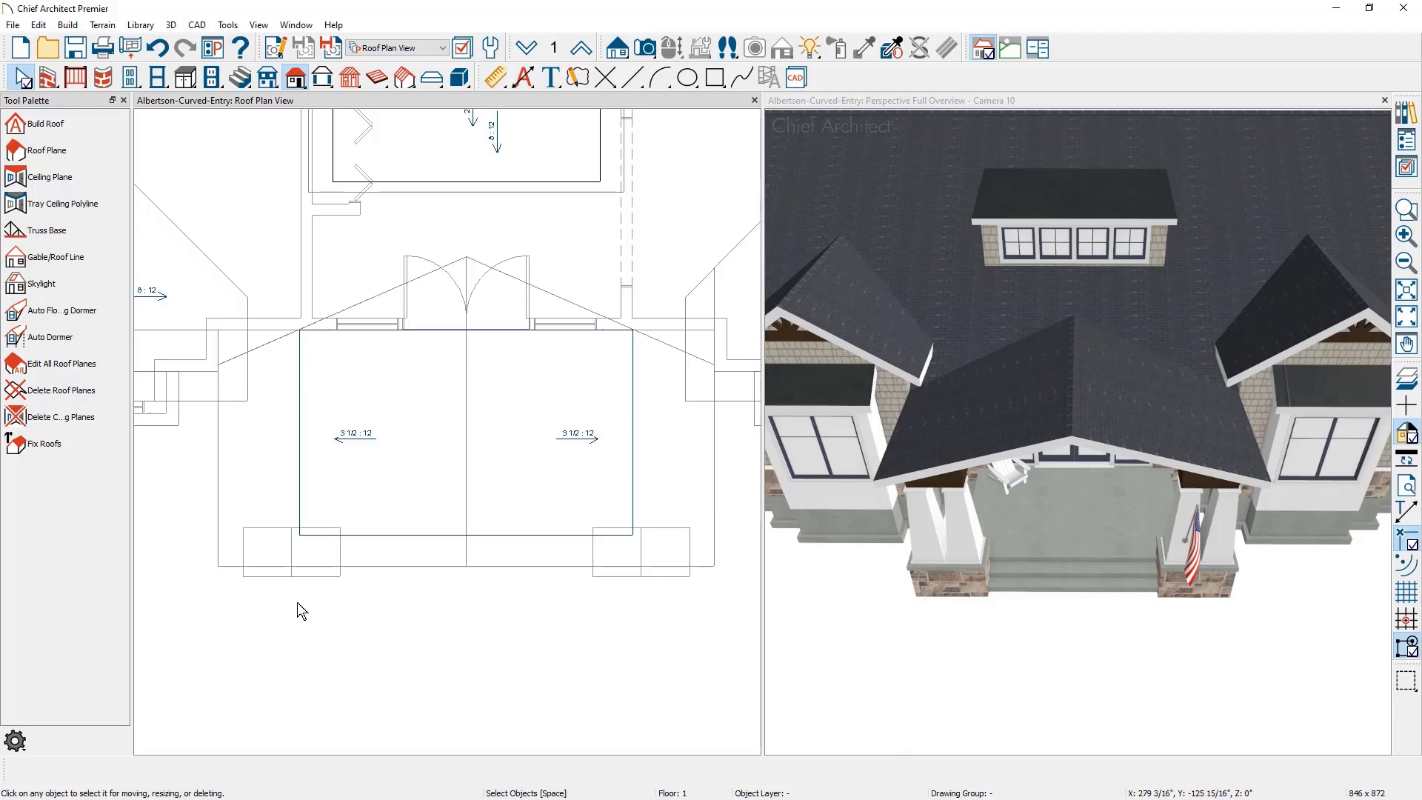
# Copy and paste the left entry roof plane in place.
pyautogui.click(217, 533)
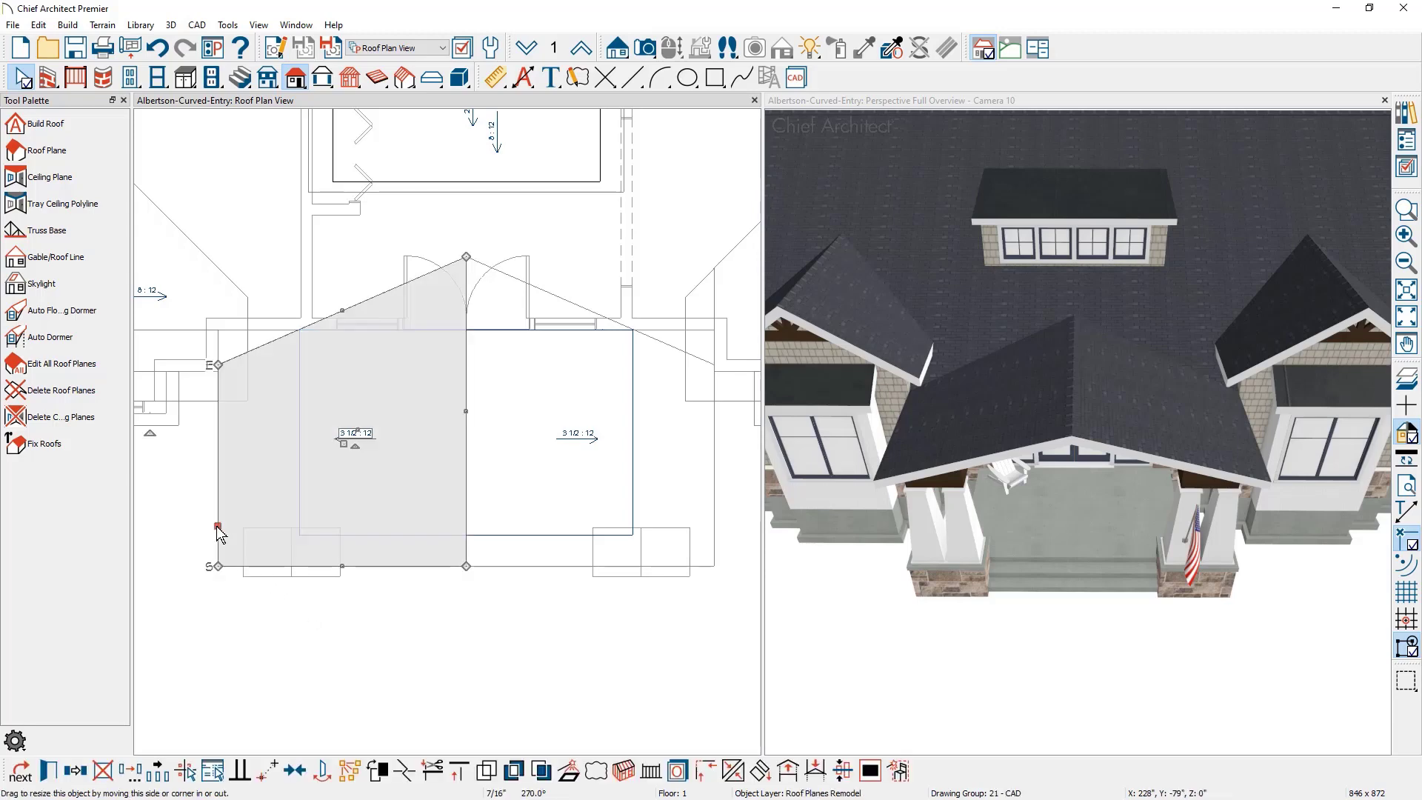
pyautogui.click(82, 770)
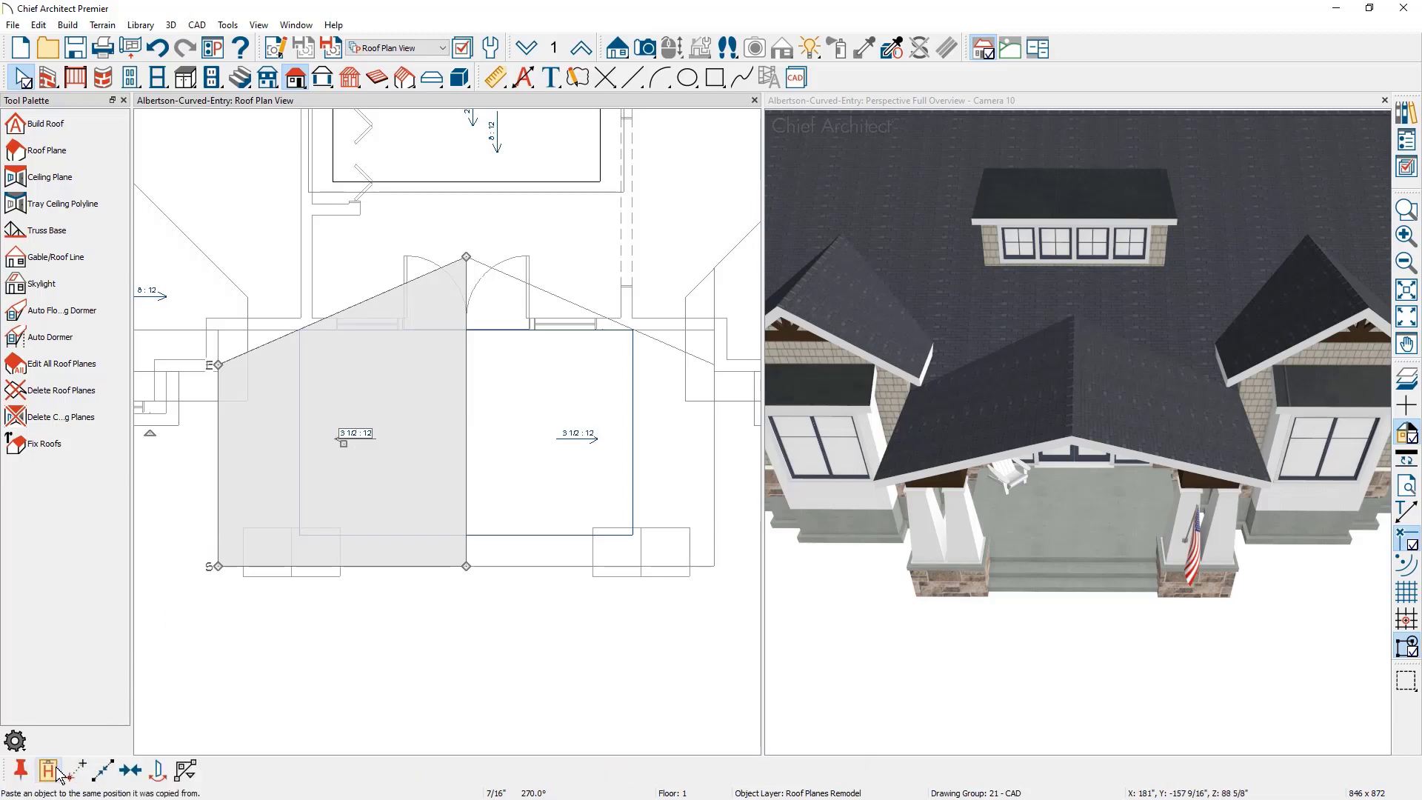
pyautogui.click(55, 766)
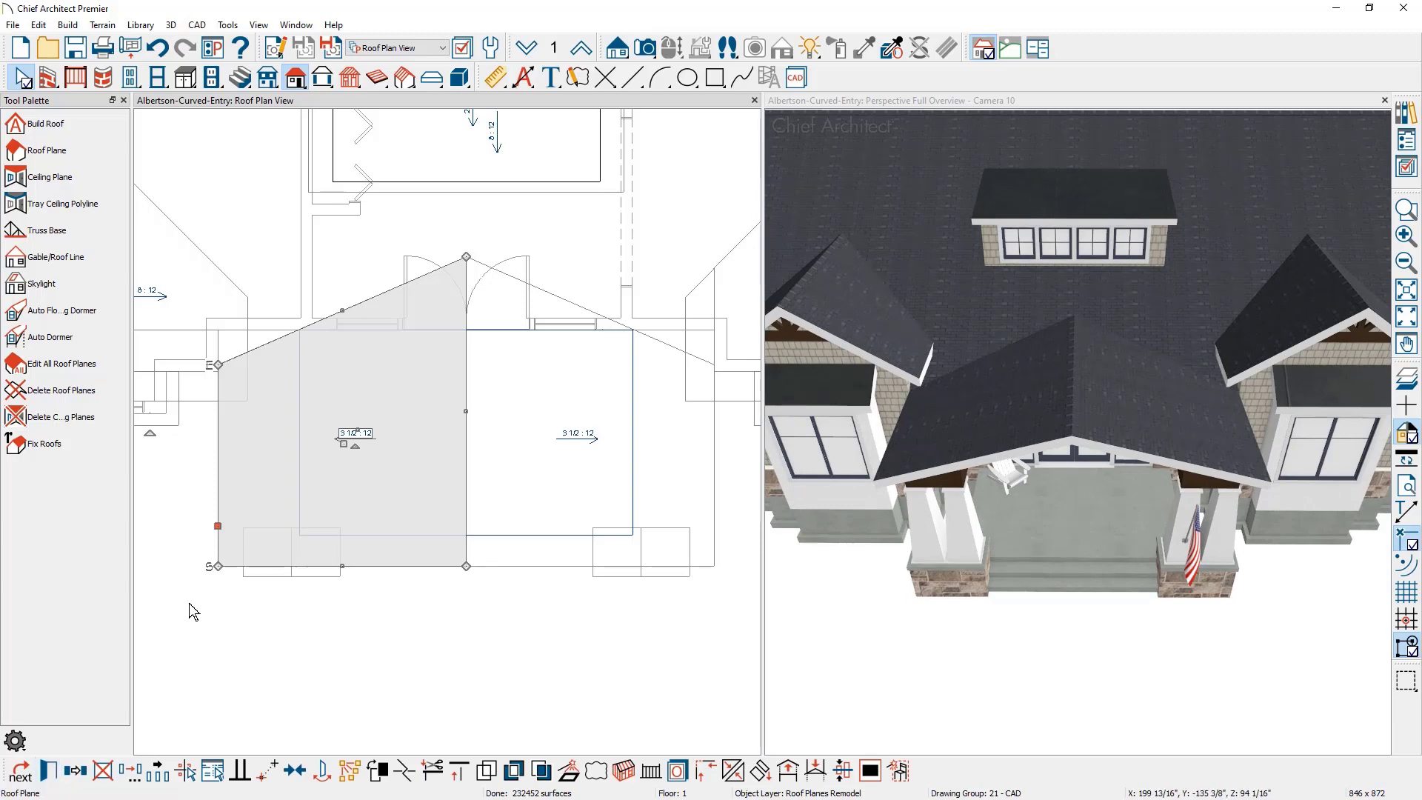
# Move the copy's left edge 72 inward and pull the original's edge back to meet it.
pyautogui.moveTo(219, 526); pyautogui.dragTo(335, 528)
pyautogui.press('Tab')
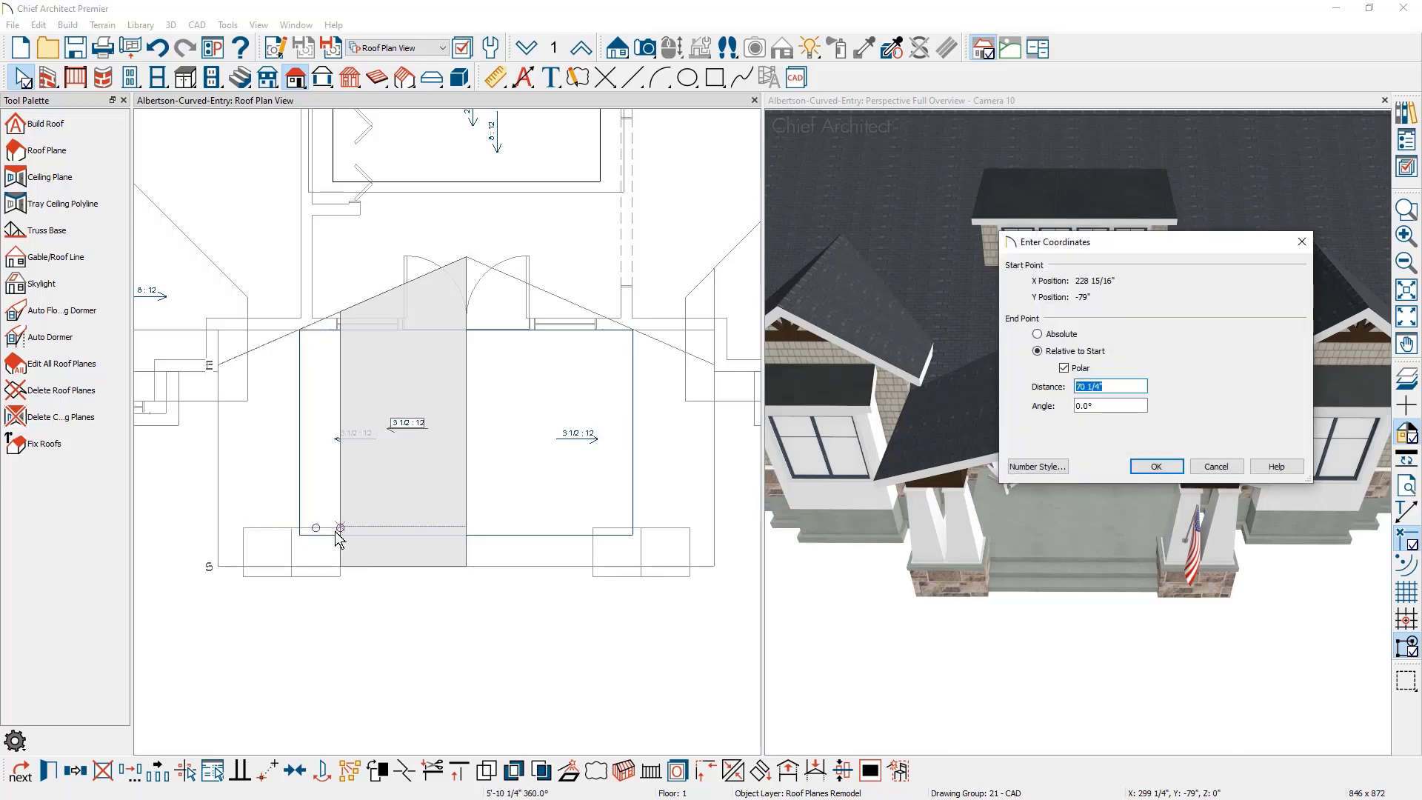
pyautogui.write('72')
pyautogui.press('Return')
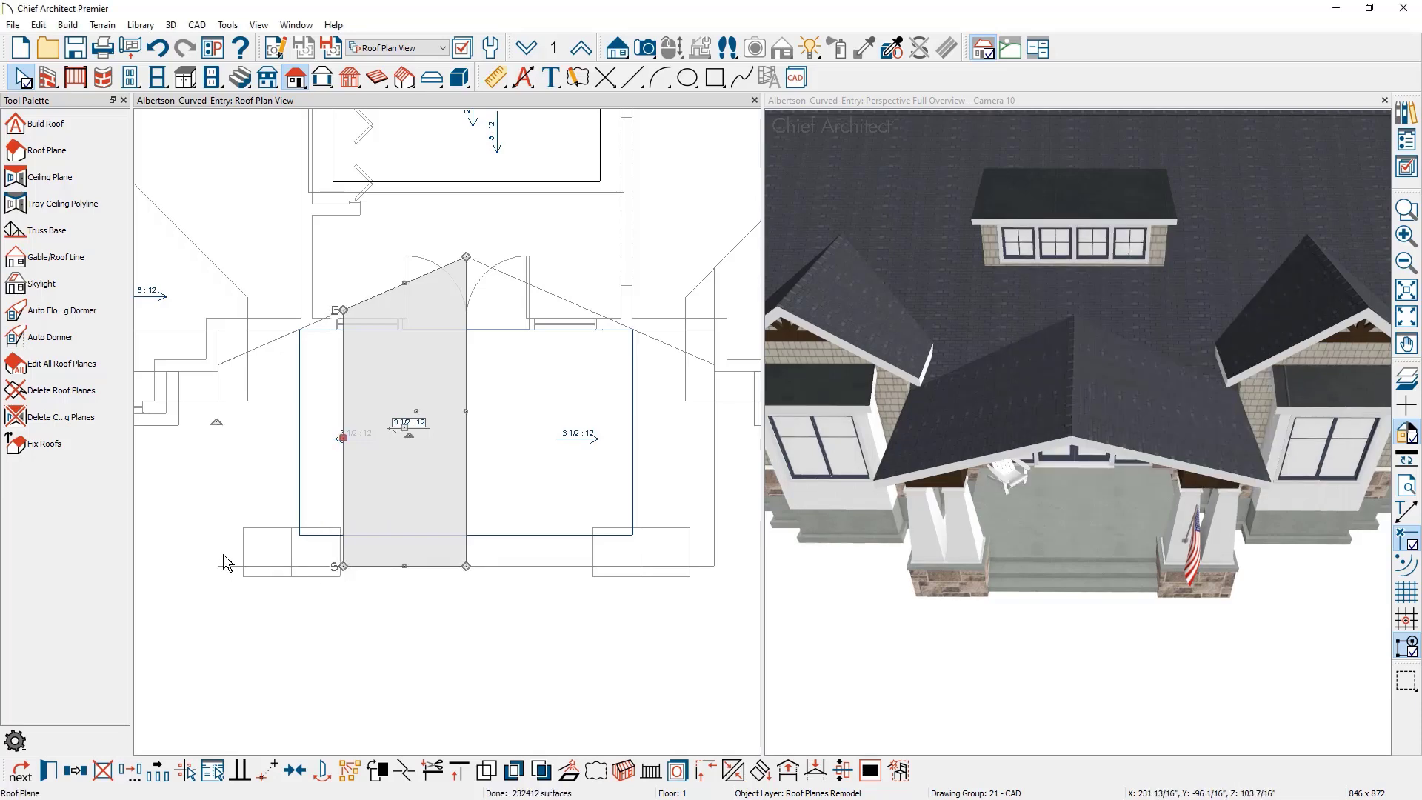
pyautogui.hotkey('ctrl', 'z')
pyautogui.moveTo(465, 413); pyautogui.dragTo(344, 436)
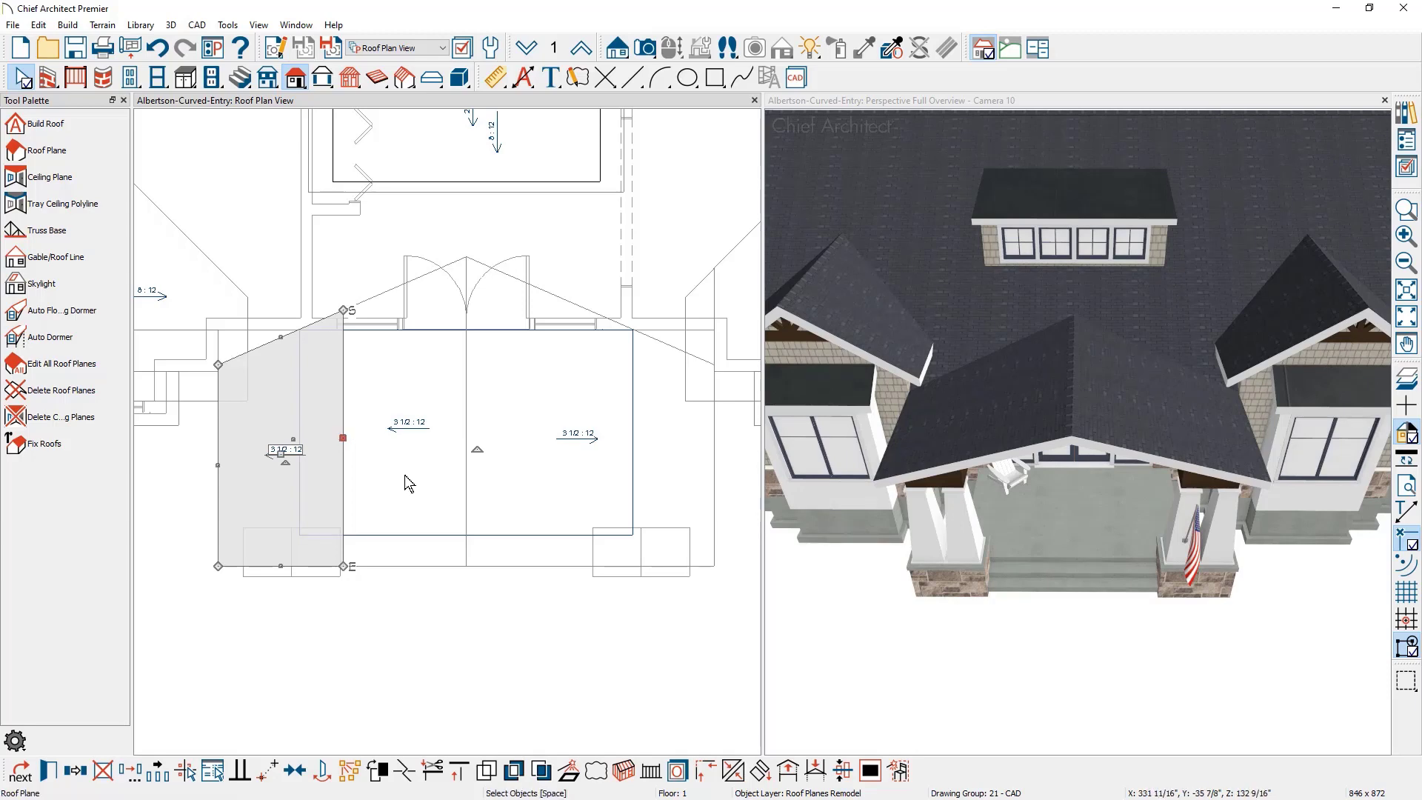
# Curve the outer left plane with ridge height locked, 0° at ridge and 32.52° at eave.
pyautogui.doubleClick(432, 565)
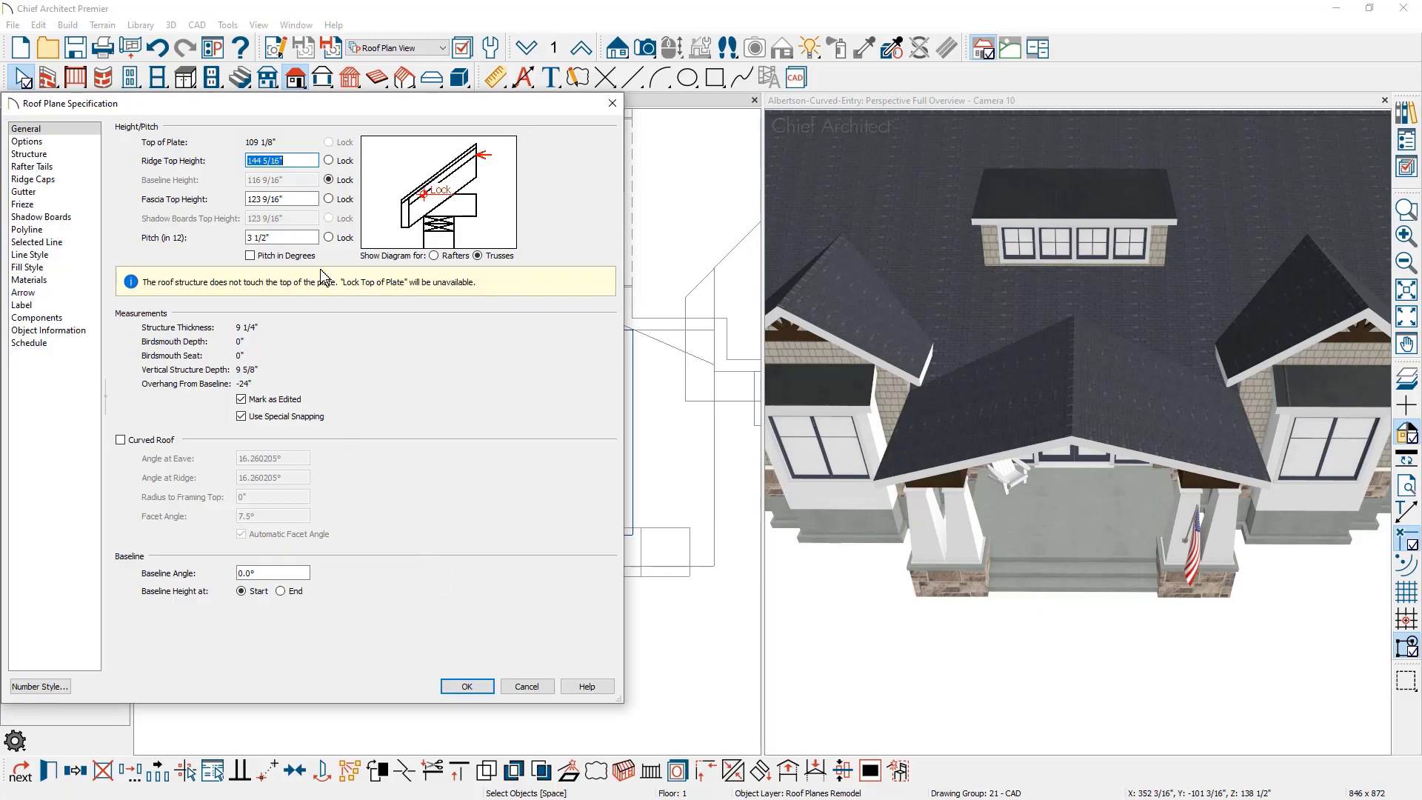
pyautogui.click(330, 160)
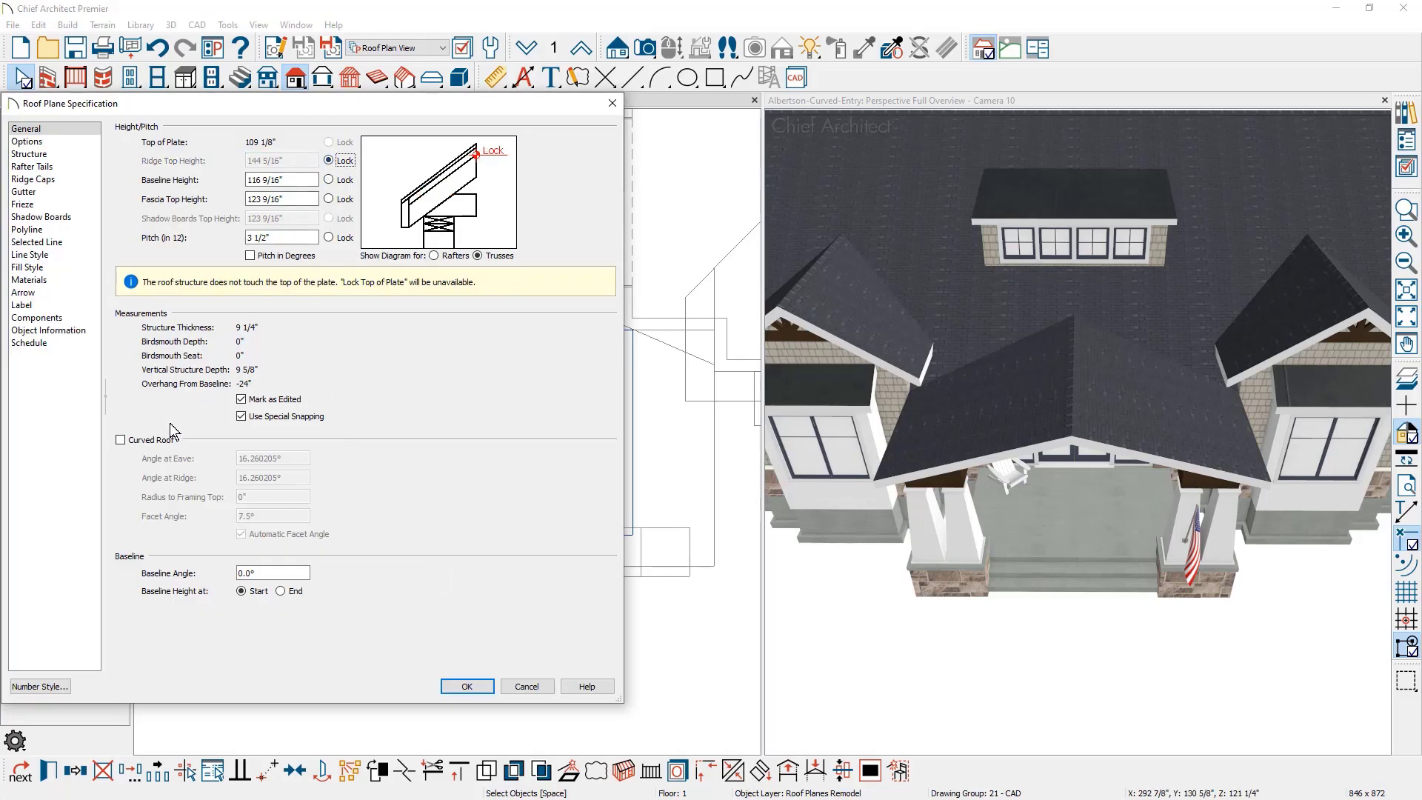
pyautogui.click(122, 441)
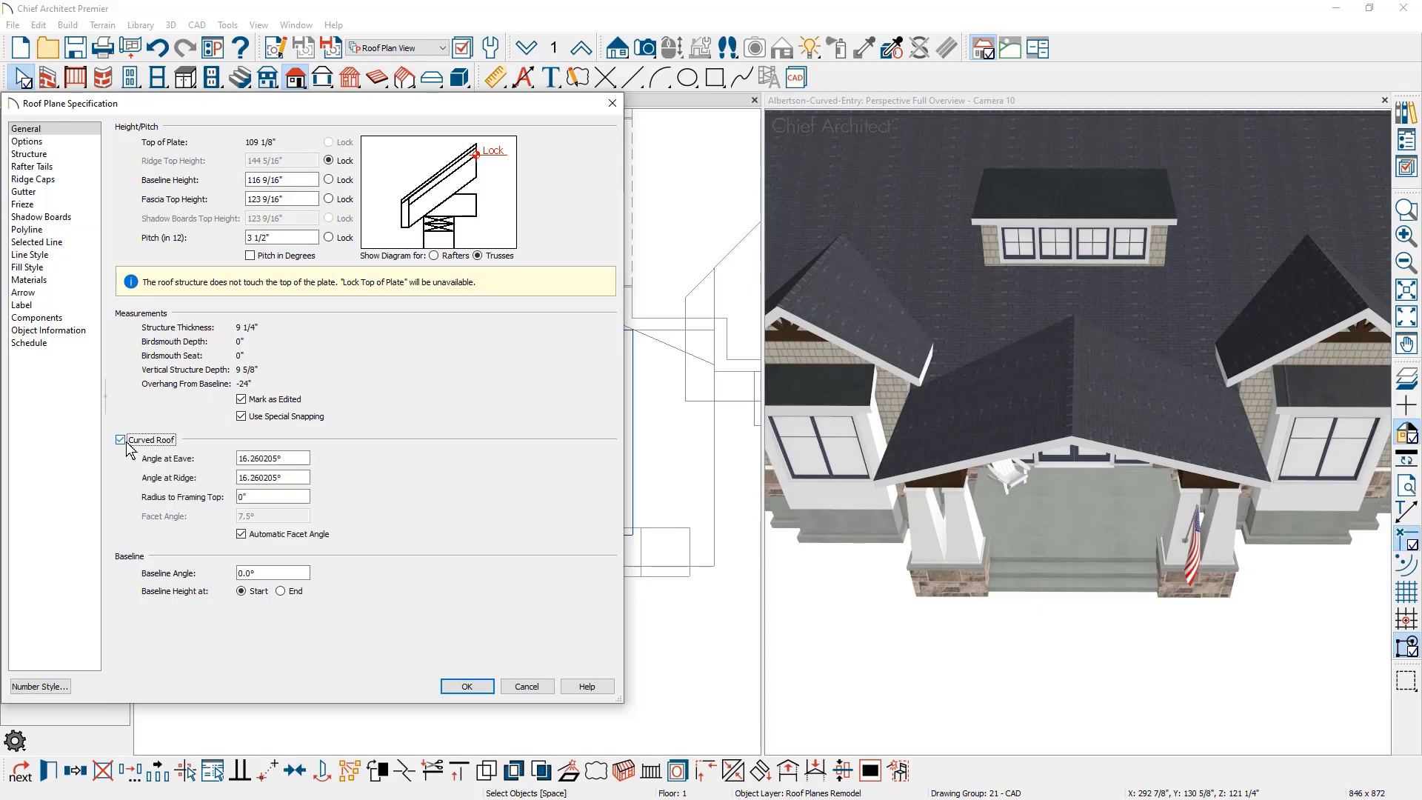
pyautogui.click(289, 479)
pyautogui.doubleClick(289, 479)
pyautogui.write('0')
pyautogui.press('Tab')
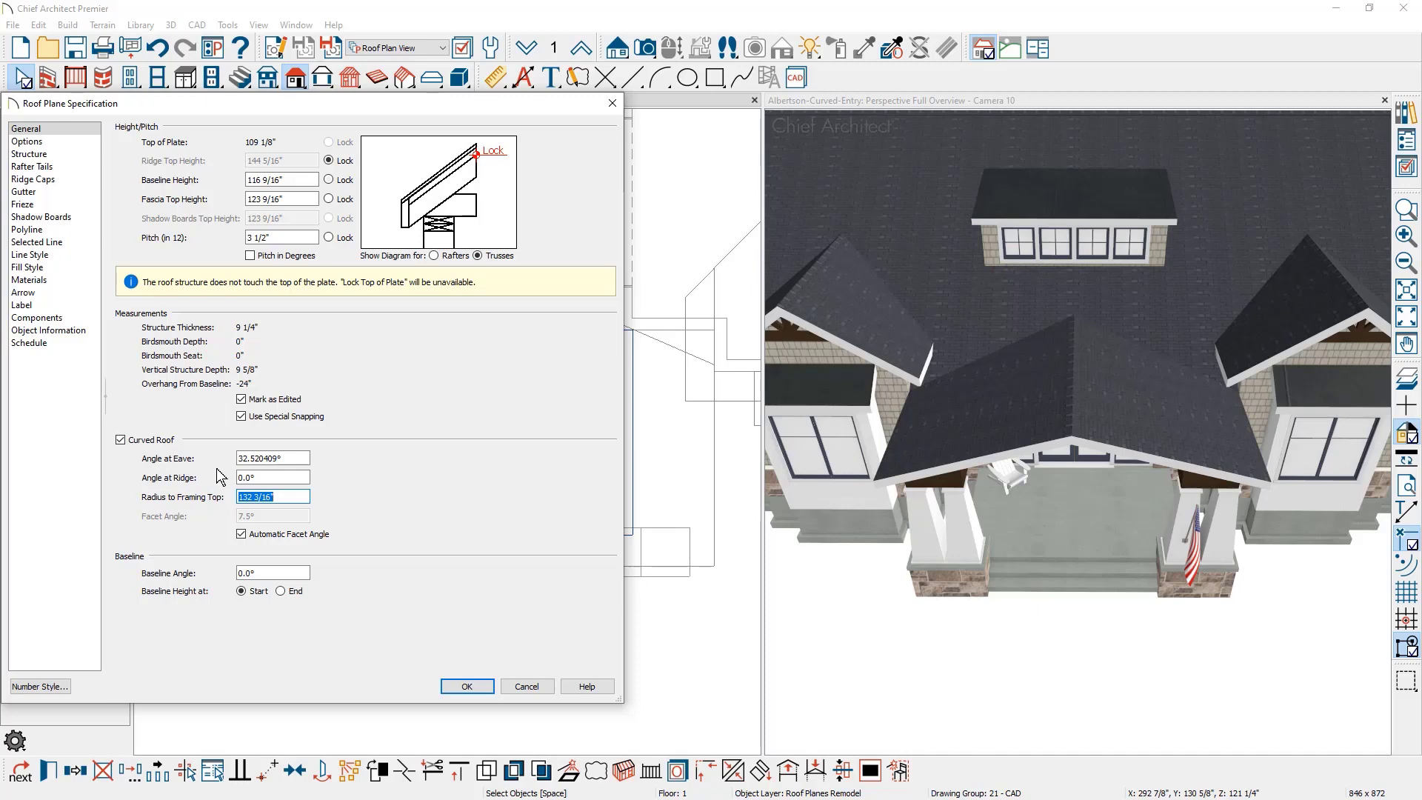
pyautogui.moveTo(294, 460); pyautogui.dragTo(206, 467)
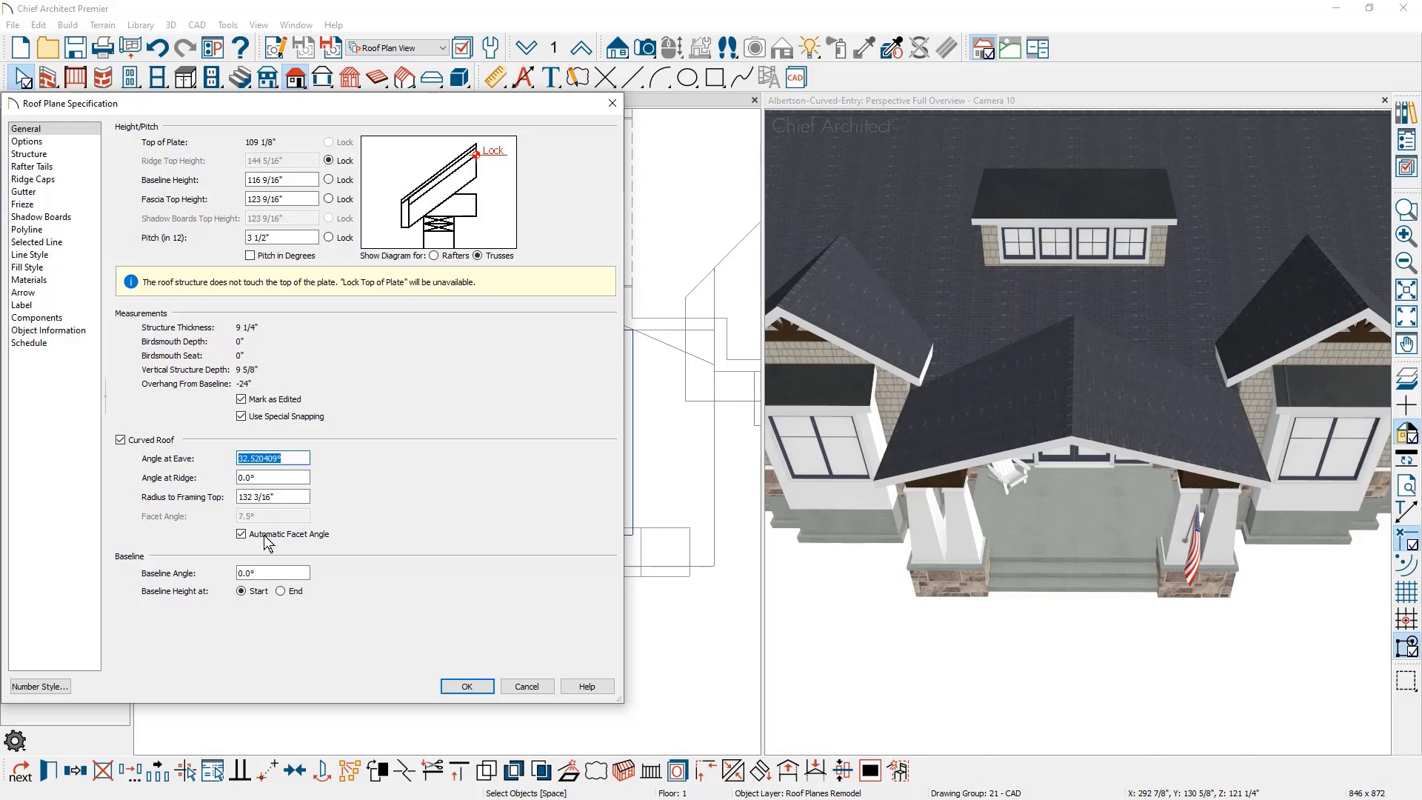
pyautogui.click(464, 685)
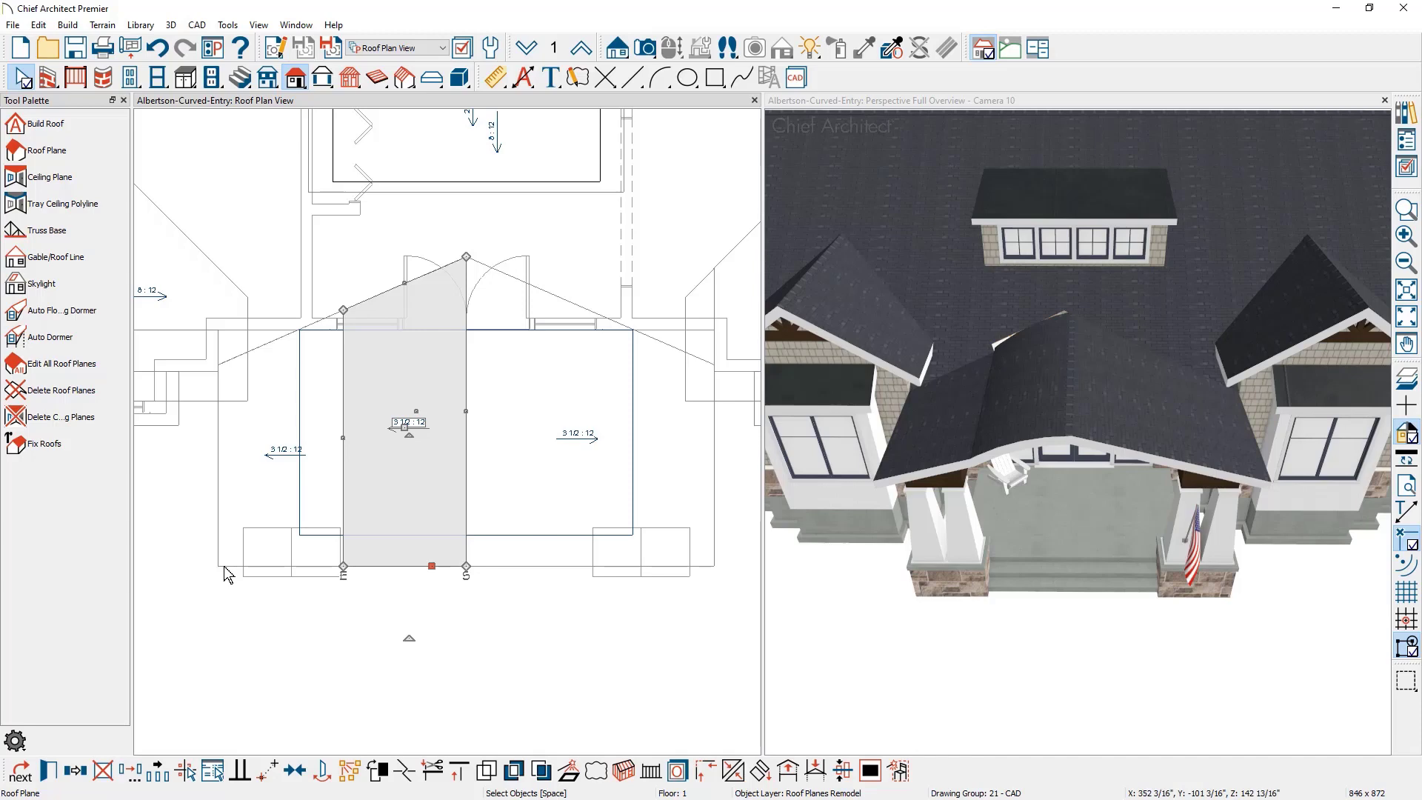
# Curve the inner left plane: ridge height locked, 32.520409° at ridge, 1° manual facet angle.
pyautogui.press('e')
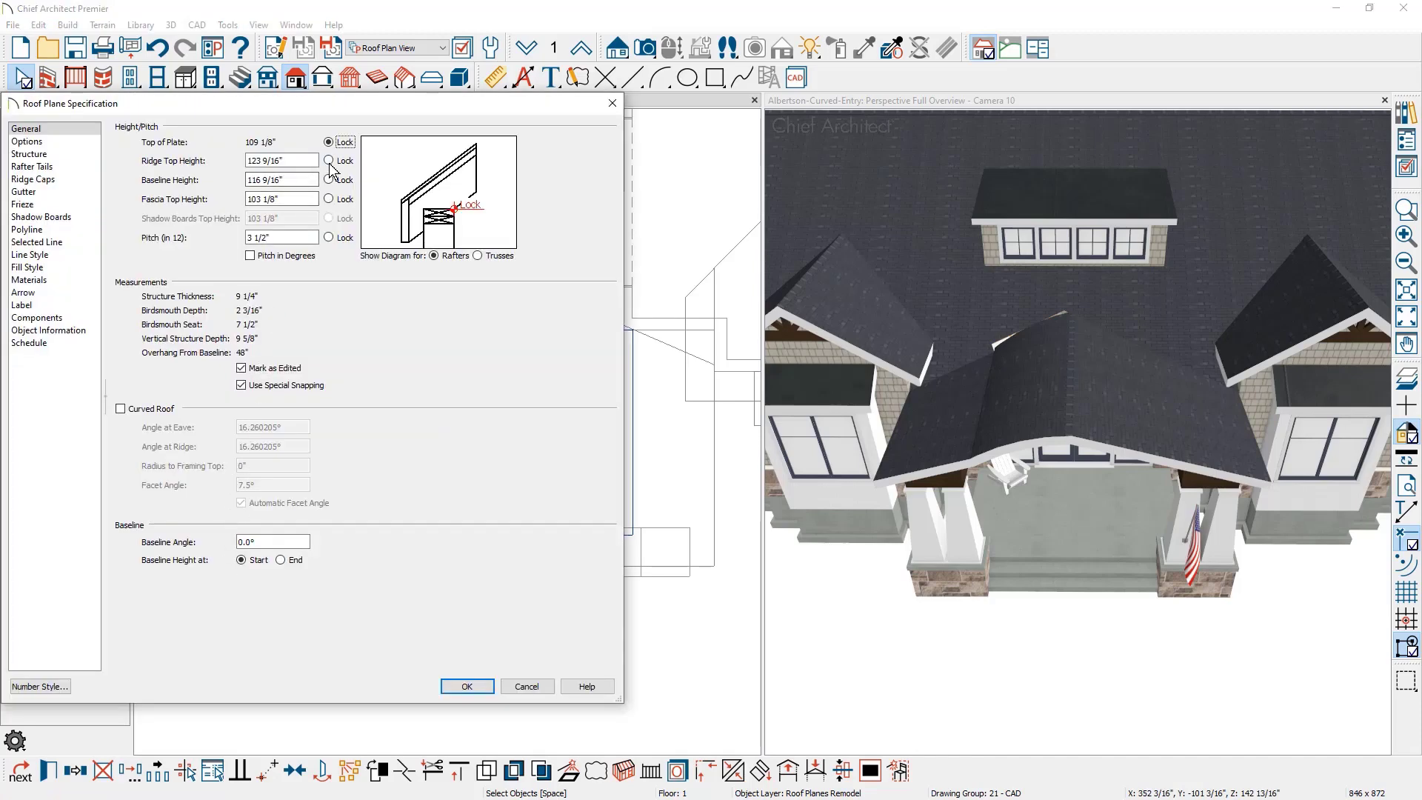
pyautogui.click(330, 162)
pyautogui.click(127, 411)
pyautogui.moveTo(294, 447); pyautogui.dragTo(229, 448)
pyautogui.write('32.520409°')
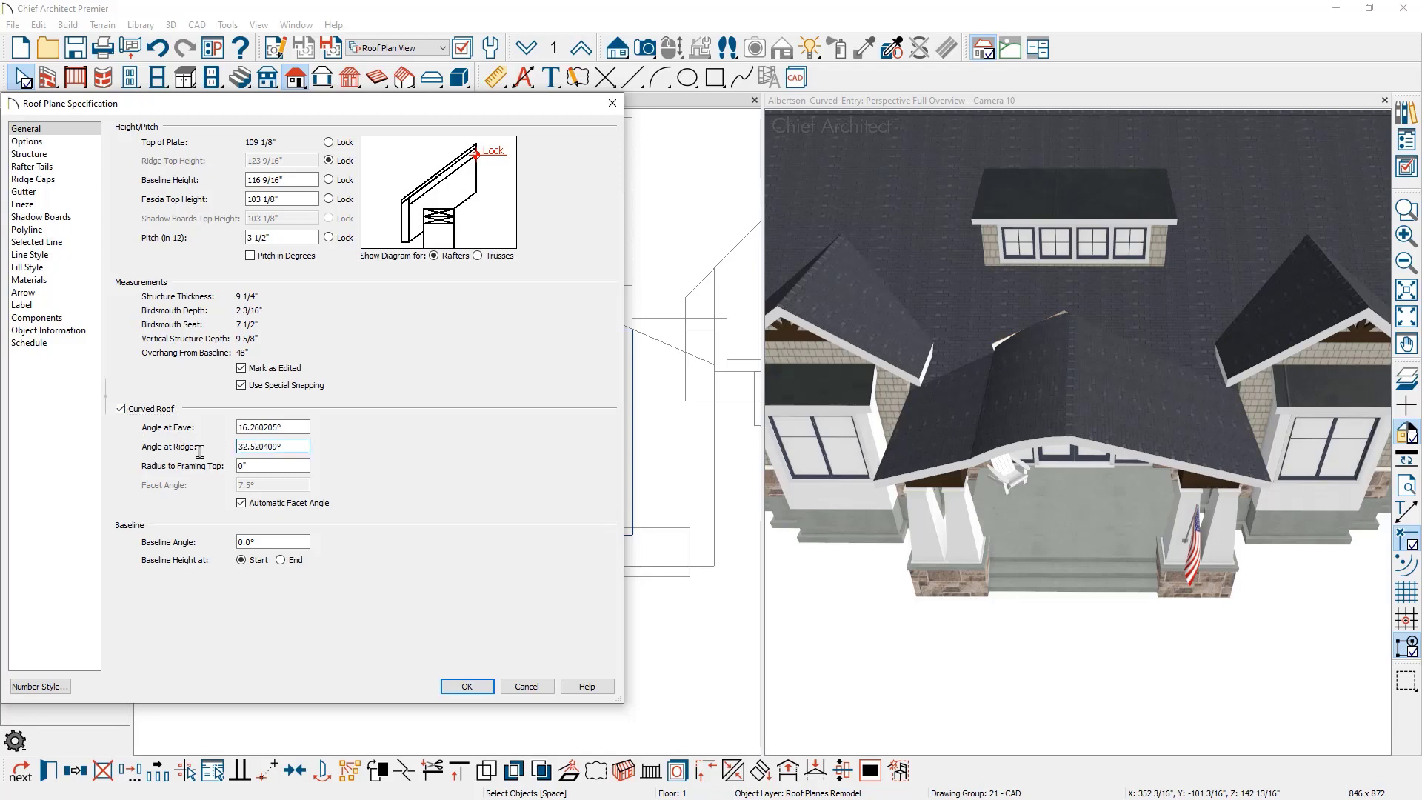
pyautogui.press('Tab')
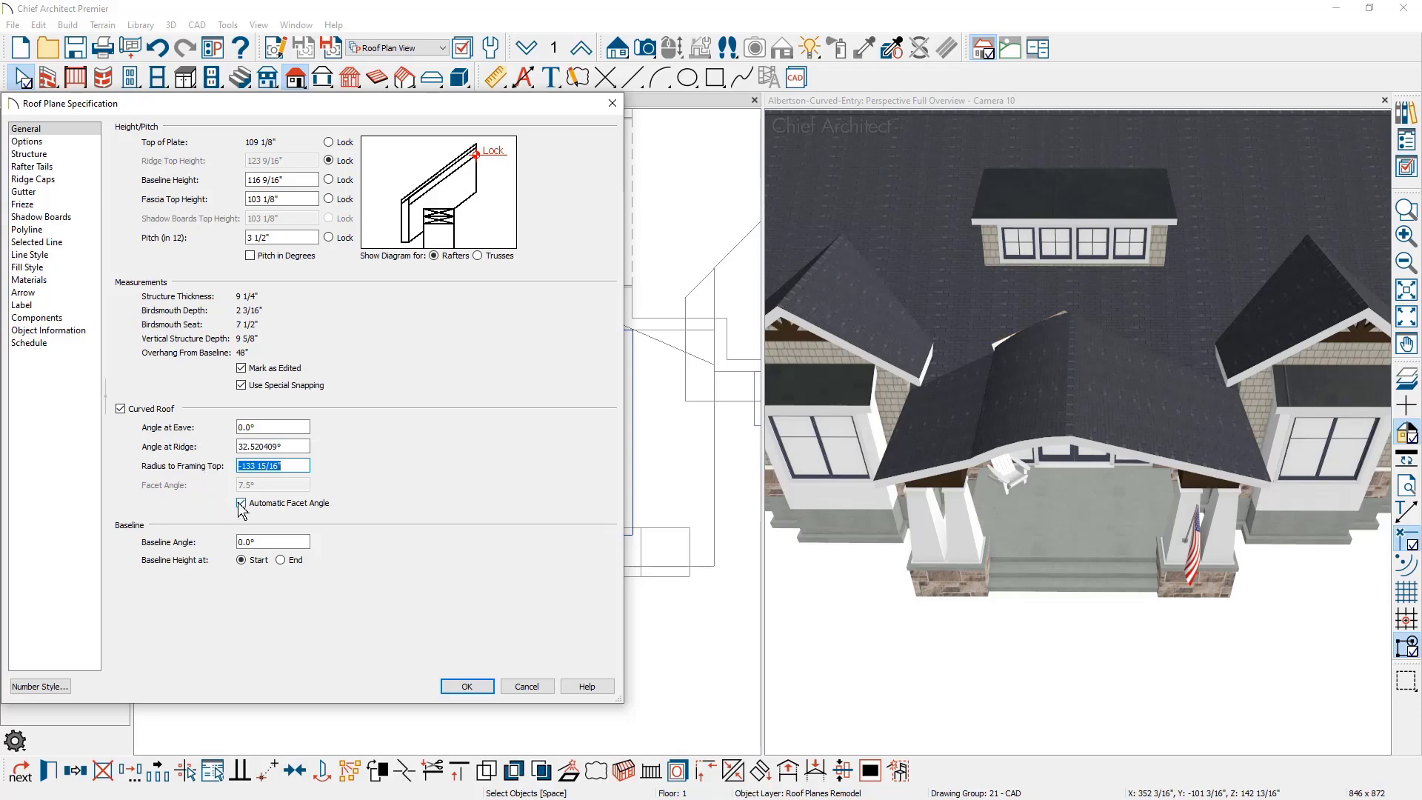
pyautogui.click(242, 504)
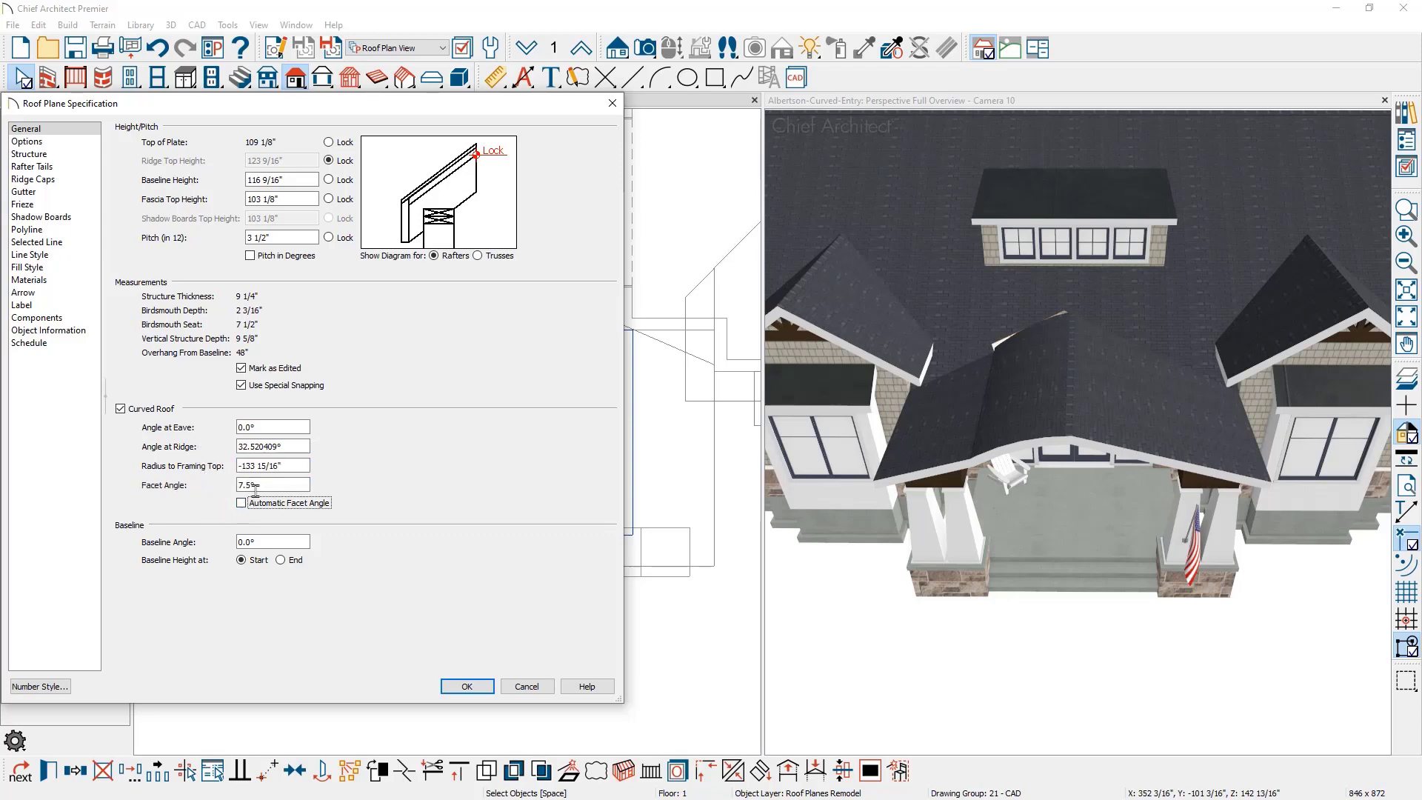
pyautogui.click(245, 486)
pyautogui.write('1')
# Confirm the inner plane's curve, then set the outer plane's facet angle to 1° manually.
pyautogui.click(472, 690)
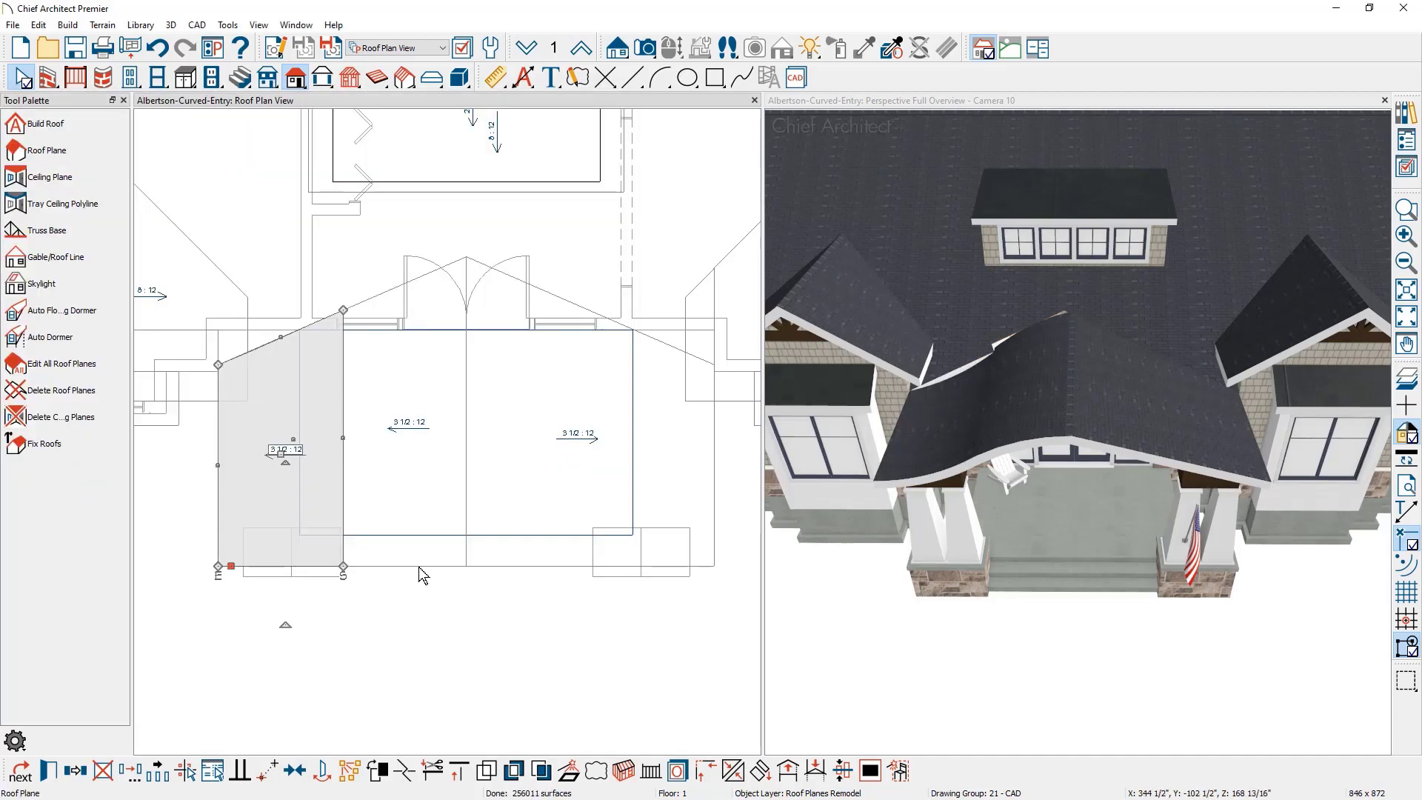
pyautogui.doubleClick(333, 543)
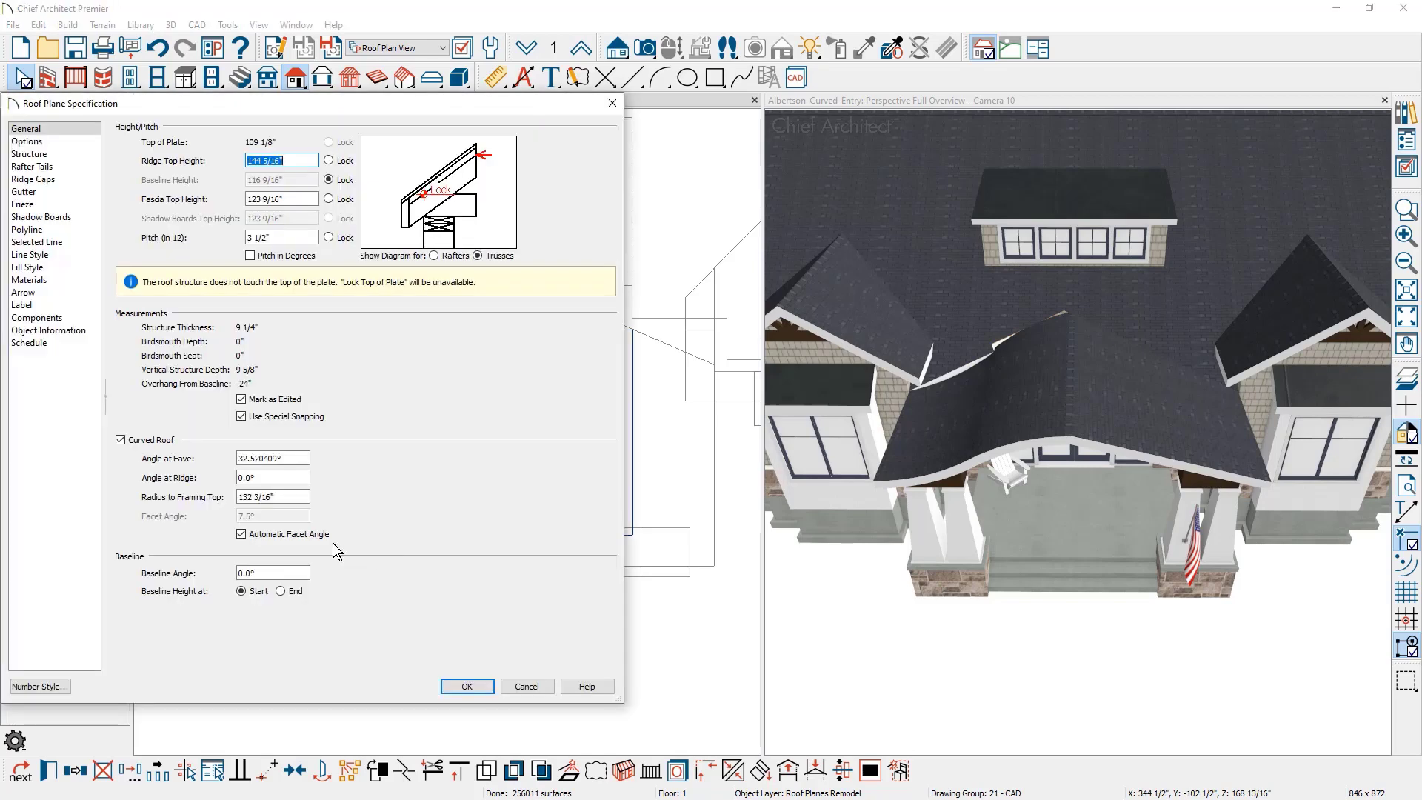
pyautogui.click(271, 539)
pyautogui.doubleClick(272, 517)
pyautogui.write('1')
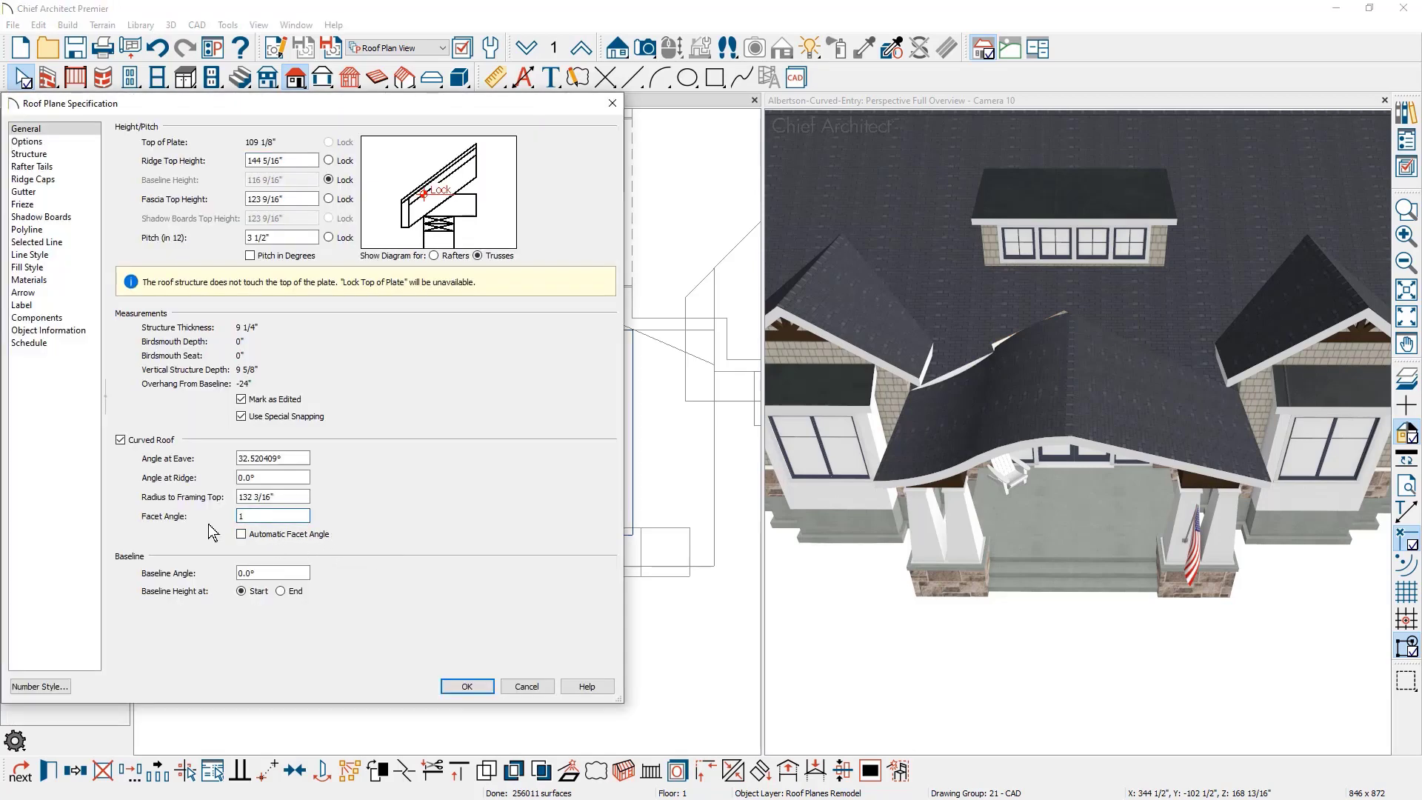
pyautogui.click(450, 689)
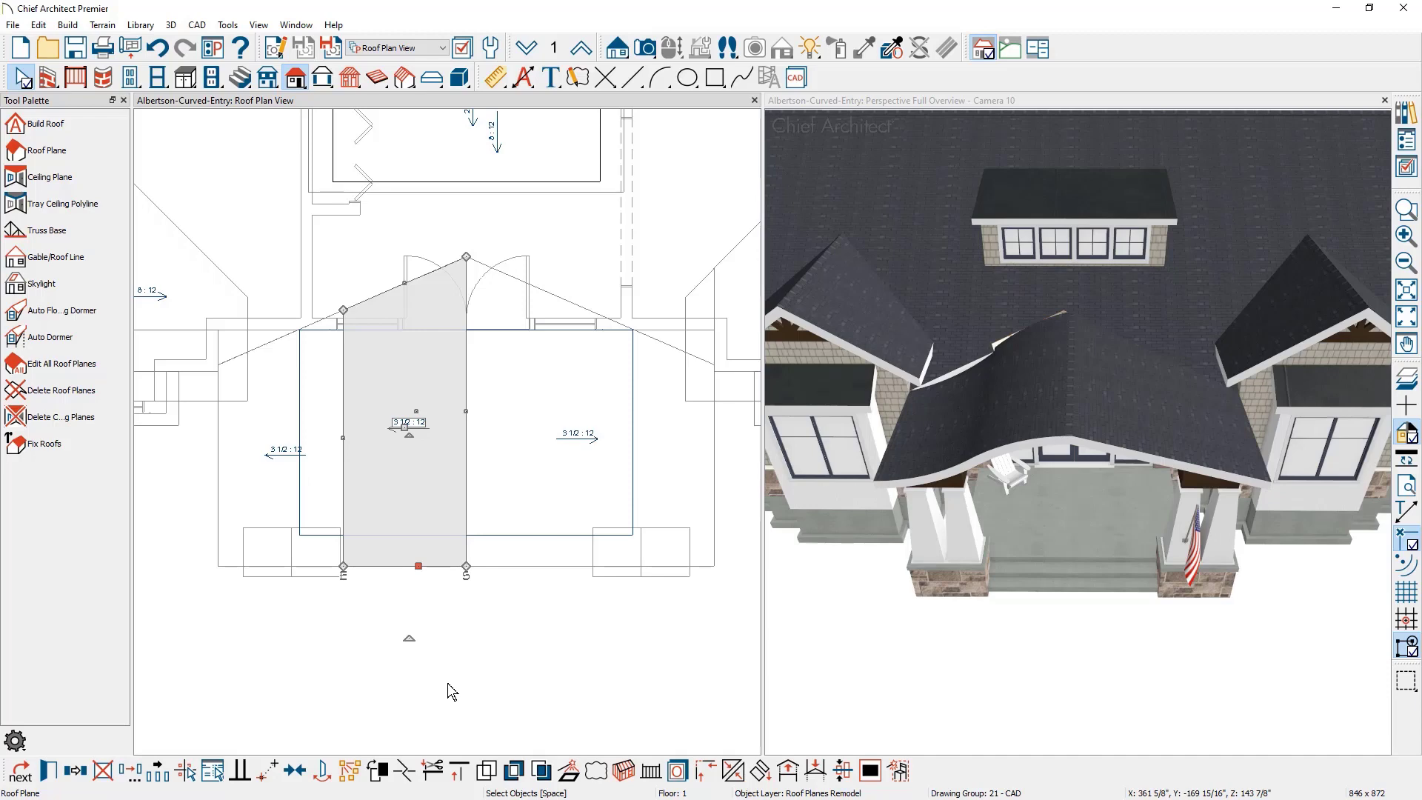
# Delete the right entry plane and mirror both curved left planes across the entry ridge.
pyautogui.click(516, 567)
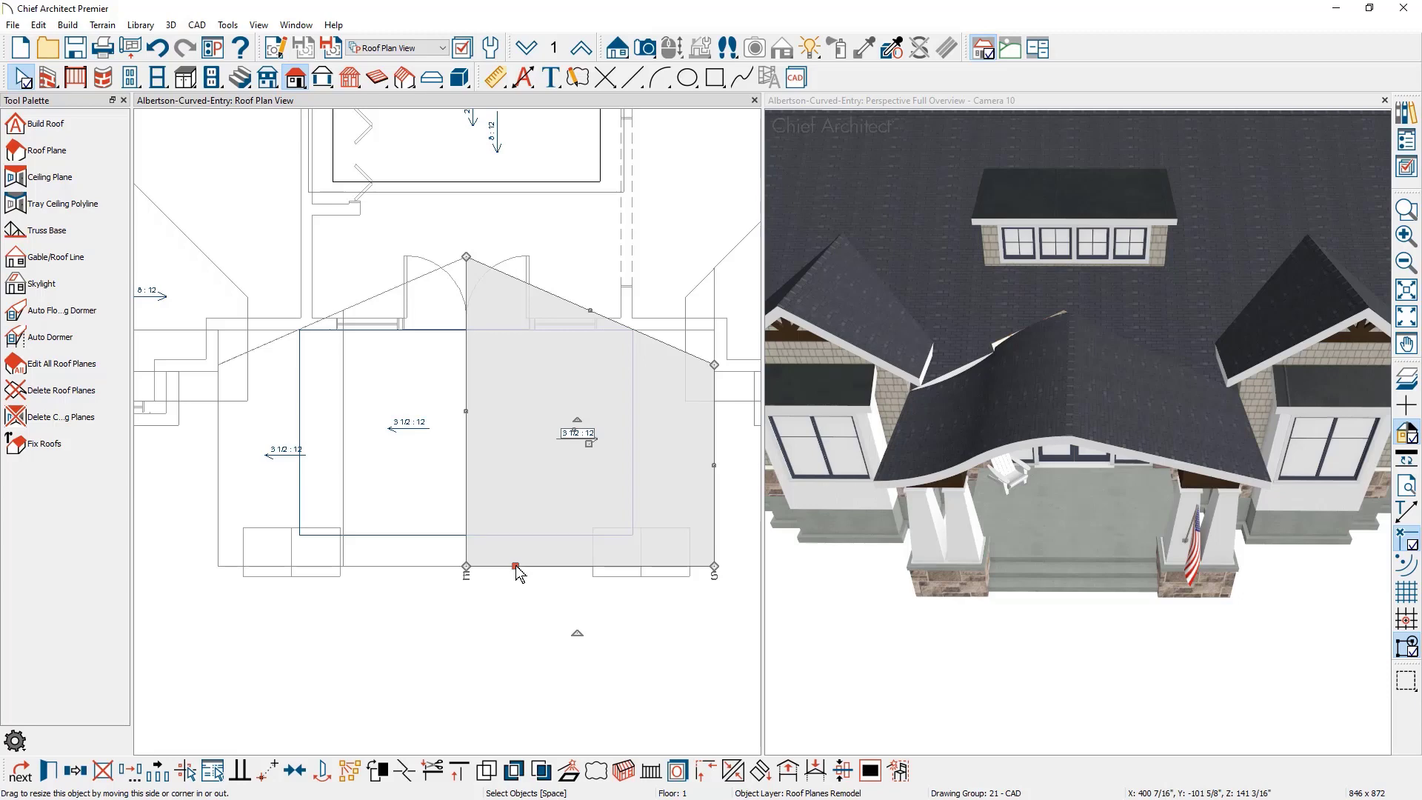
pyautogui.press('Delete')
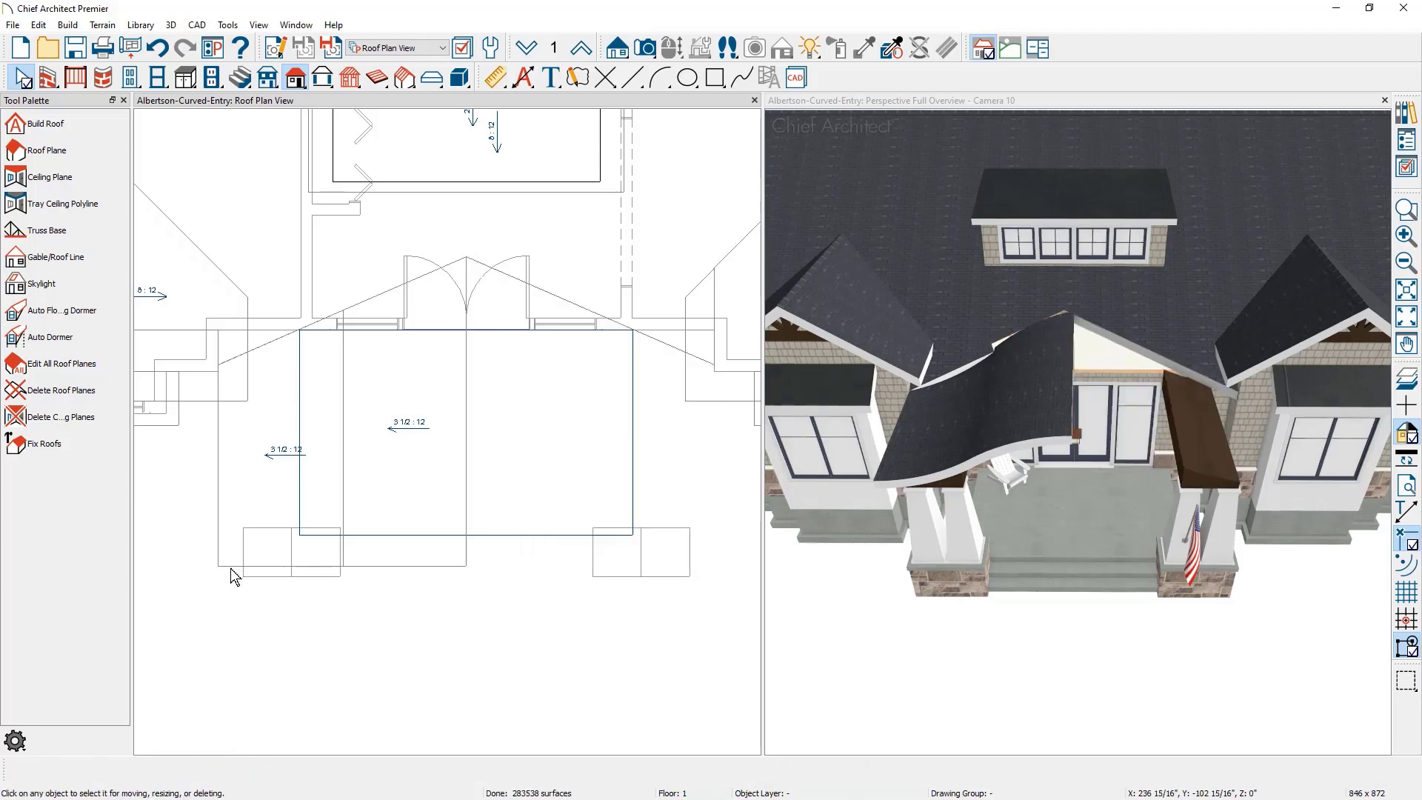
pyautogui.click(228, 568)
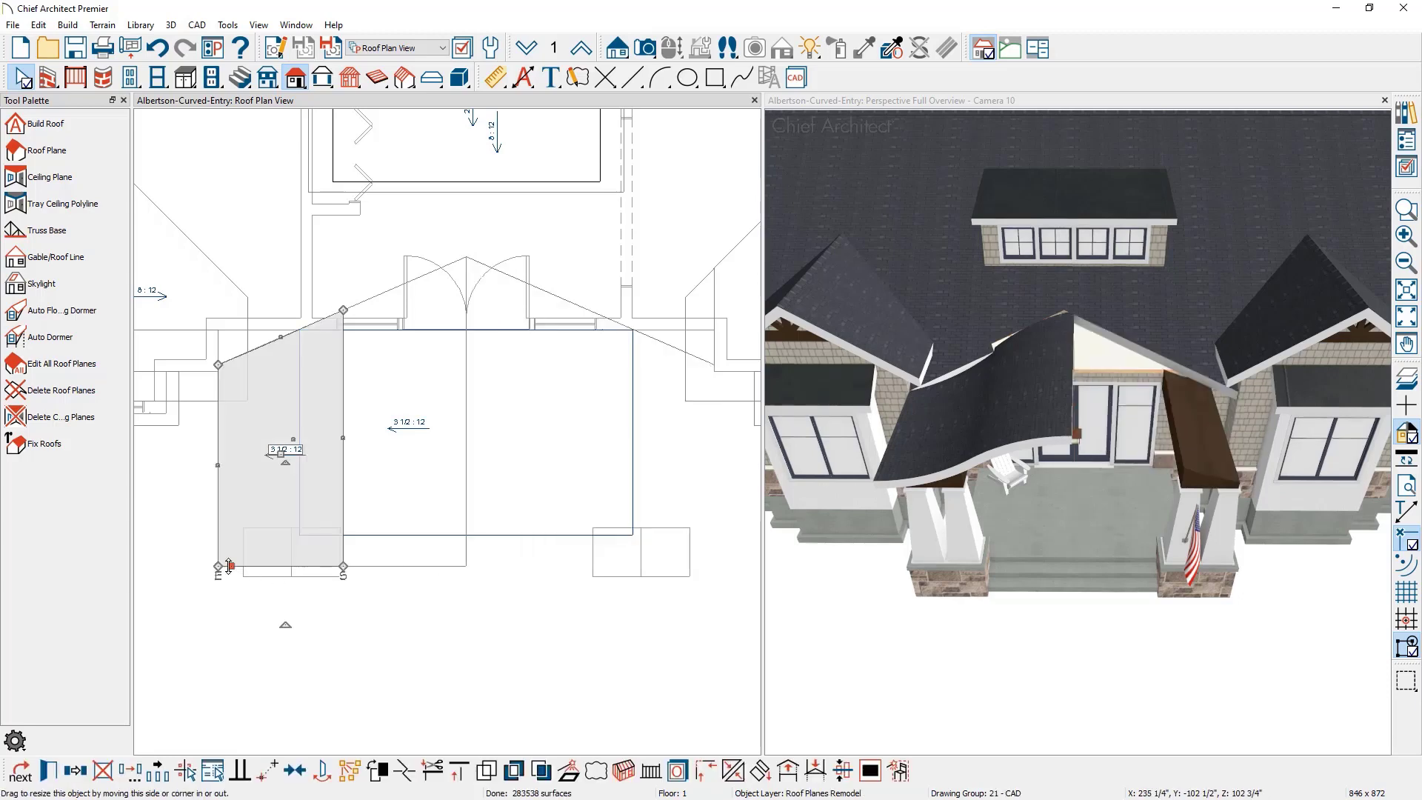
pyautogui.moveTo(344, 567); pyautogui.dragTo(376, 574)
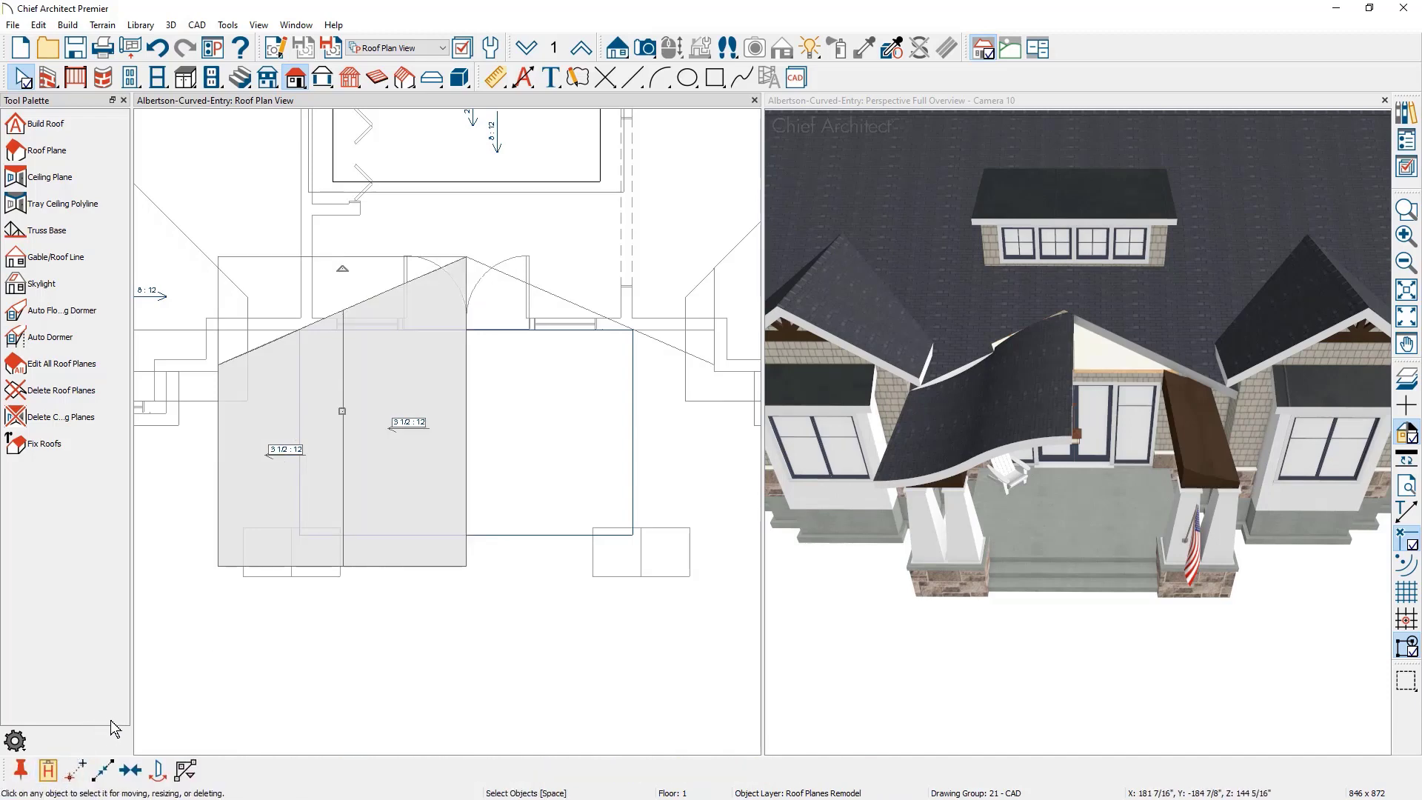
pyautogui.click(158, 779)
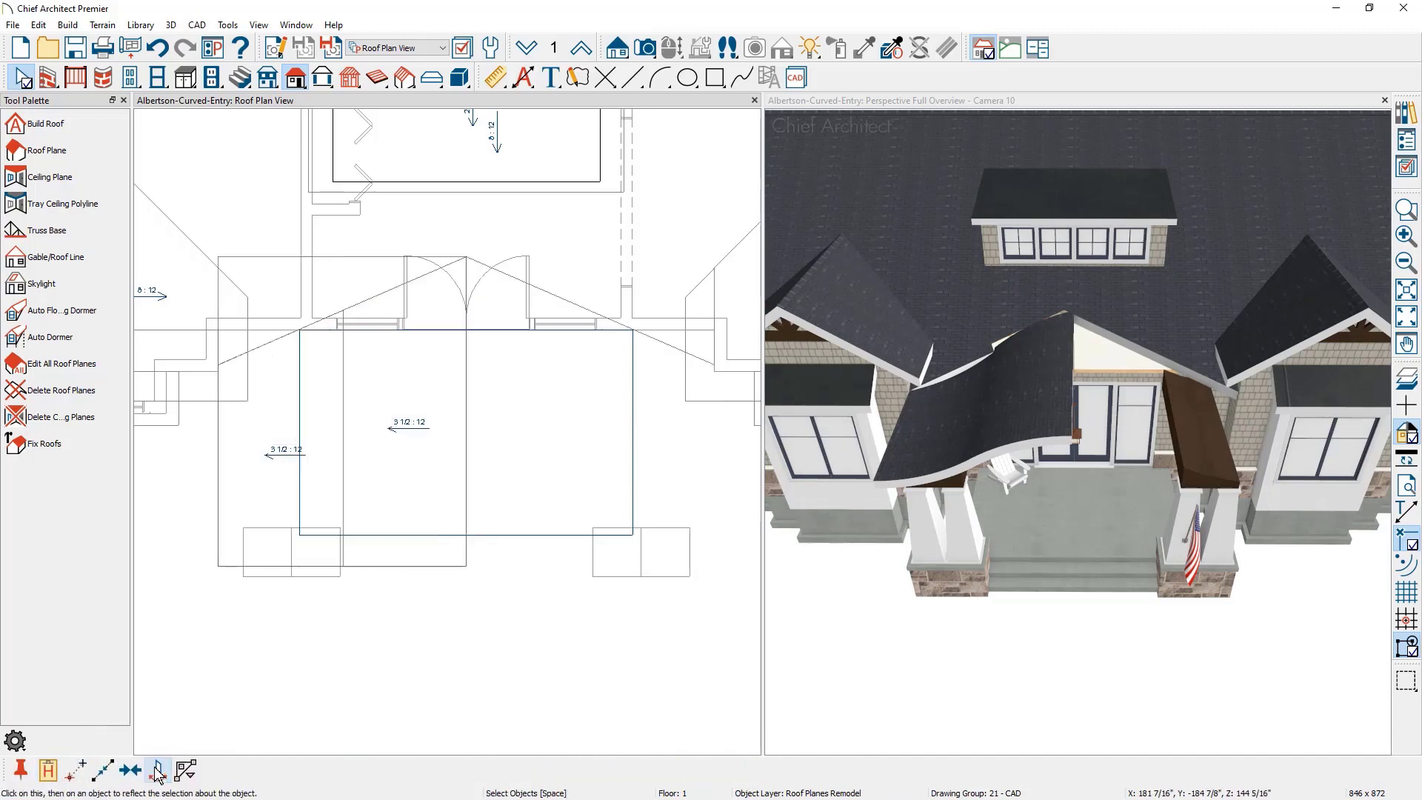
pyautogui.click(465, 561)
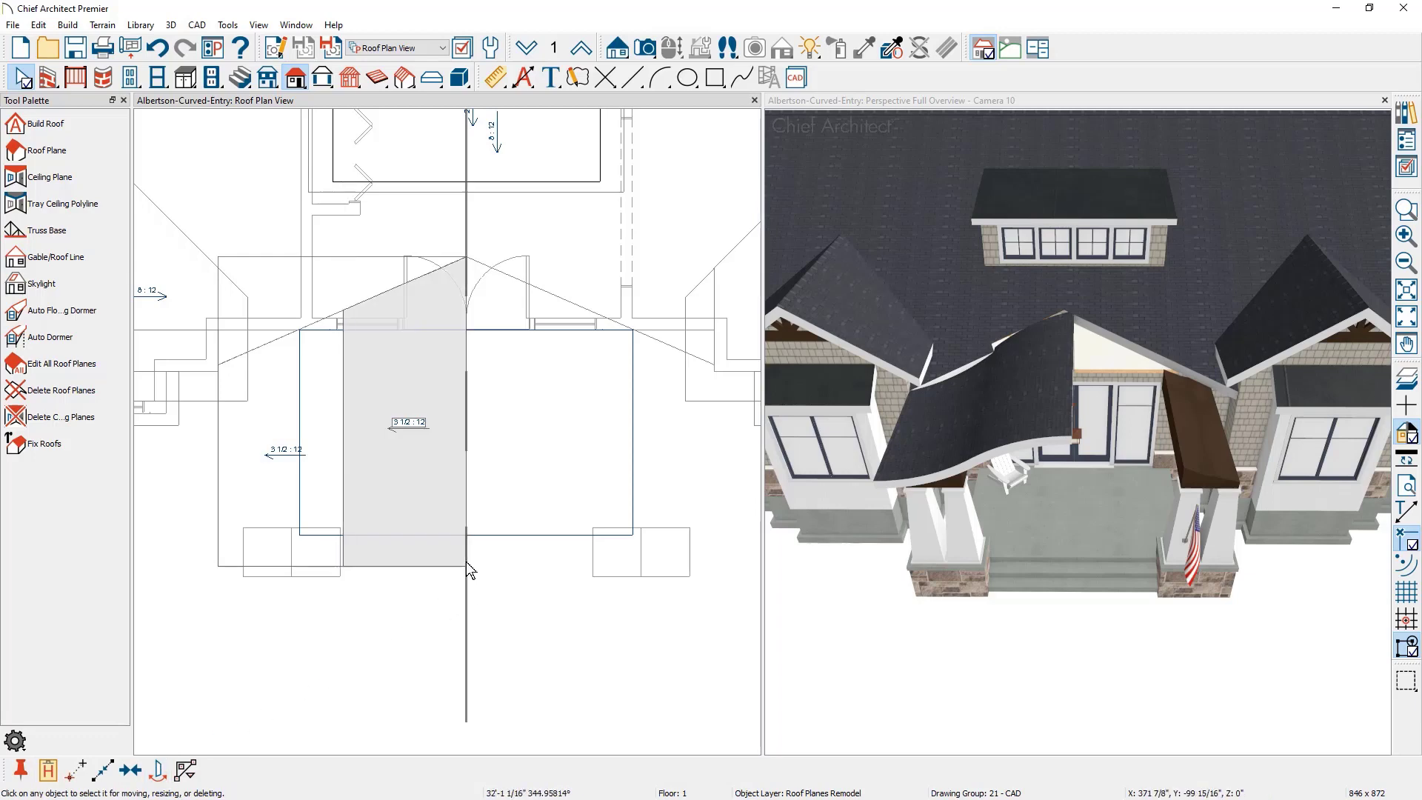
pyautogui.click(468, 518)
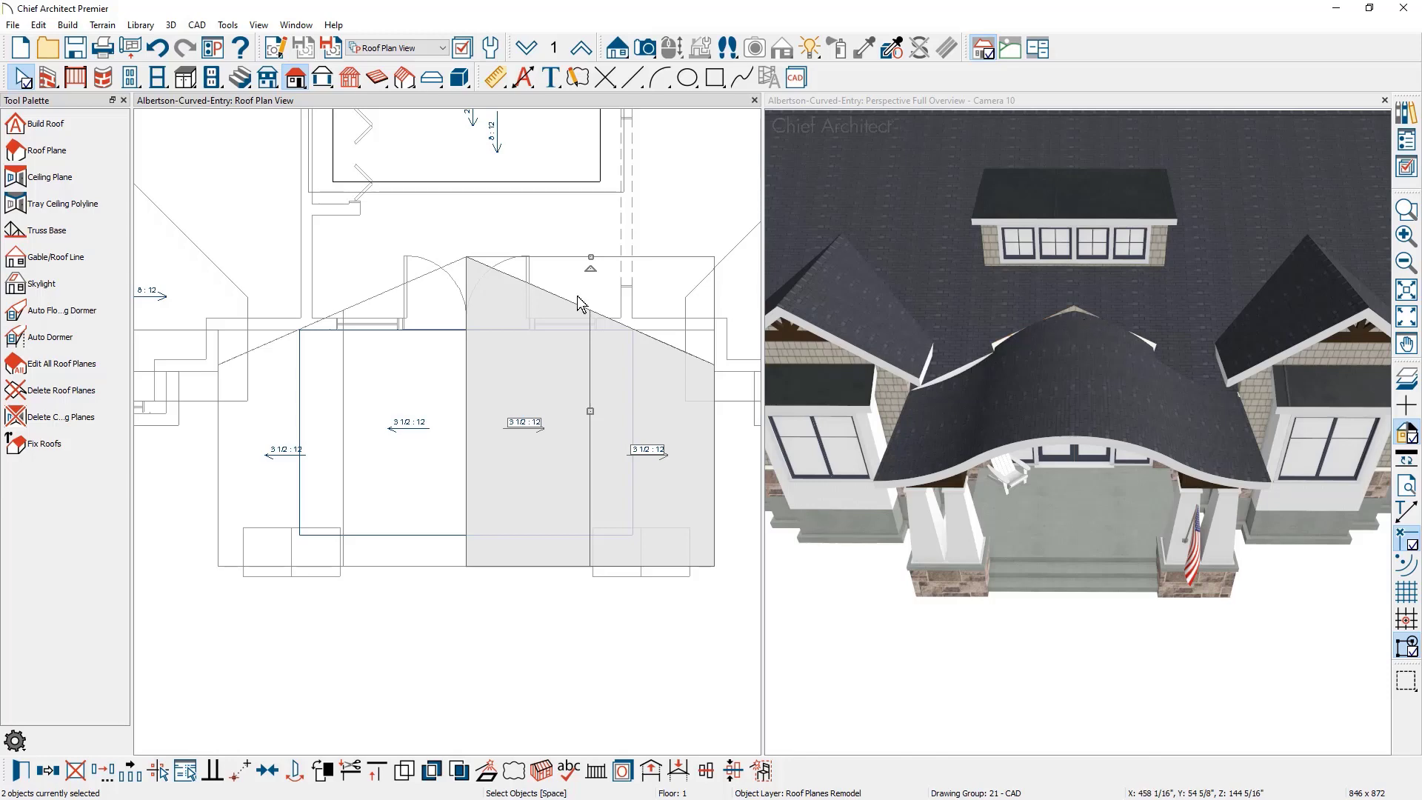
# Drag the left main roof plane's edge up toward the curved entry roof's peak.
pyautogui.click(390, 292)
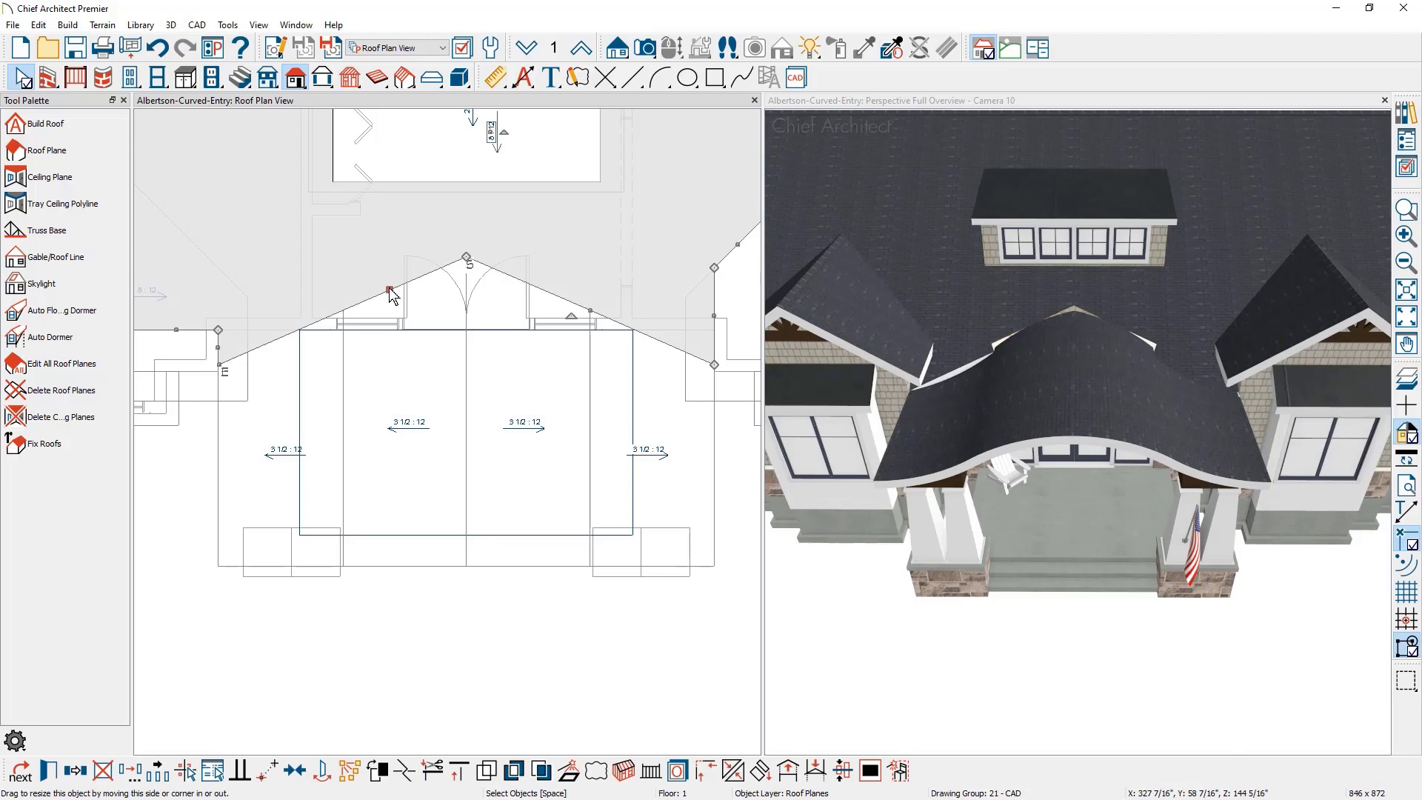
pyautogui.moveTo(390, 293); pyautogui.dragTo(385, 274)
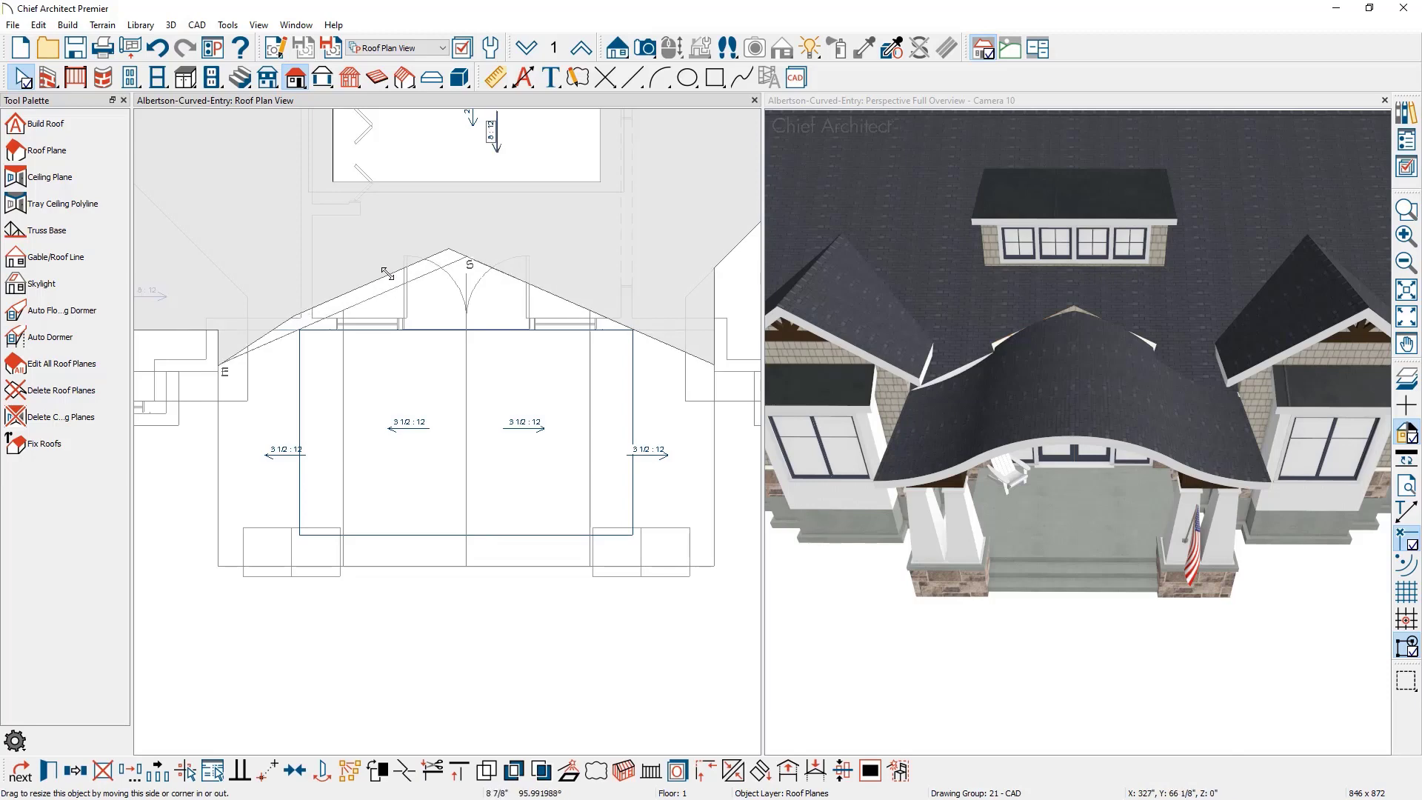
pyautogui.moveTo(385, 273); pyautogui.dragTo(386, 269)
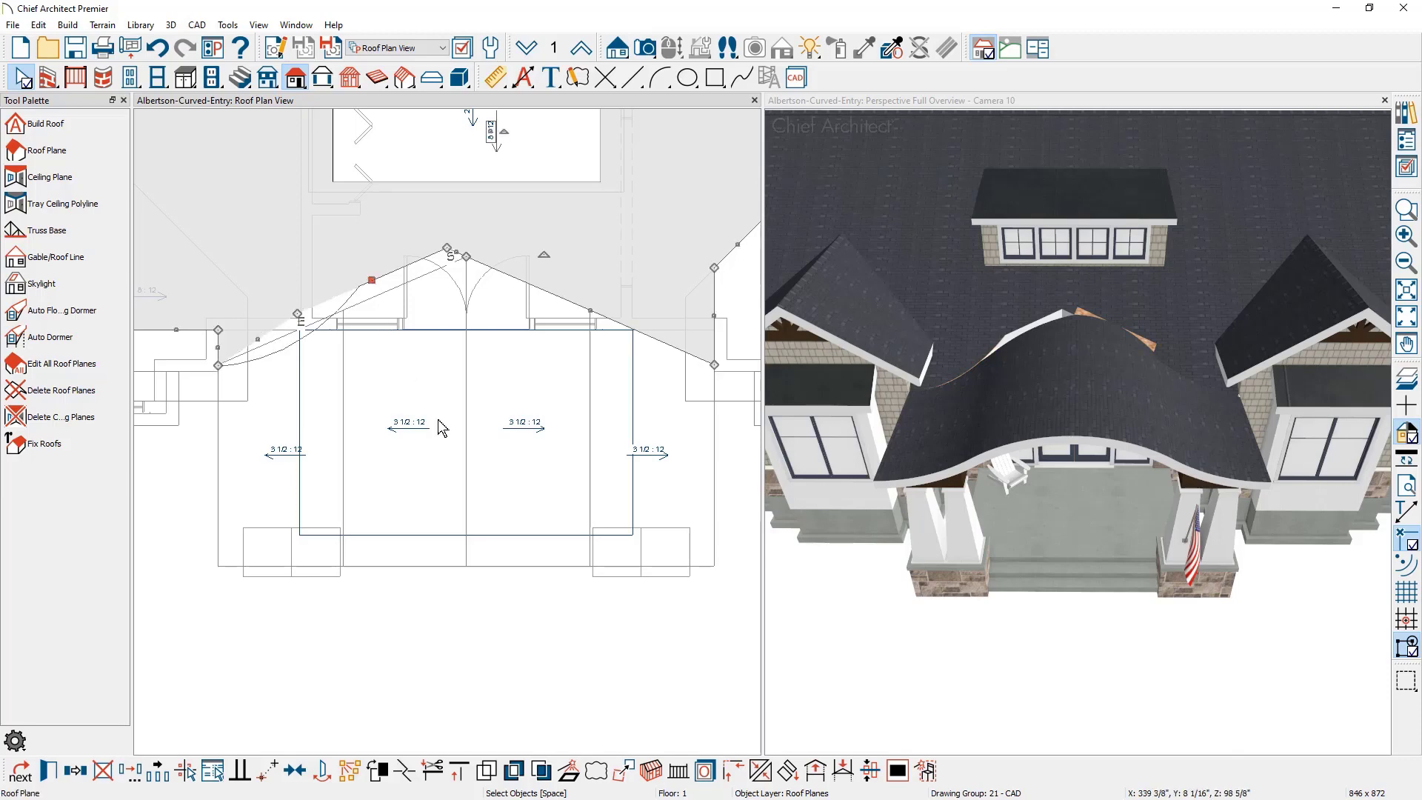
# Join the left main roof plane to the curved entry roof edge, cancelling a trial edge drag.
pyautogui.click(756, 774)
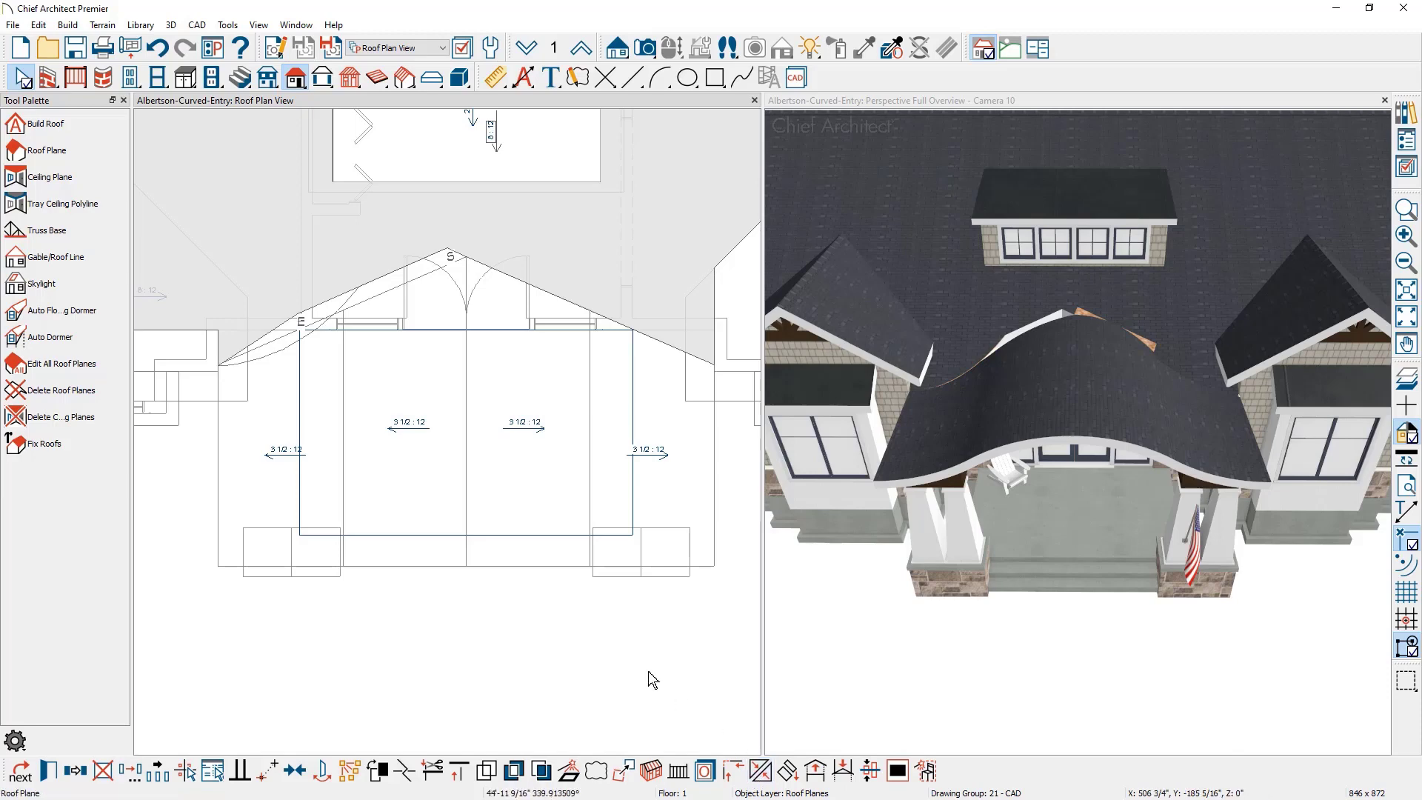
pyautogui.click(408, 289)
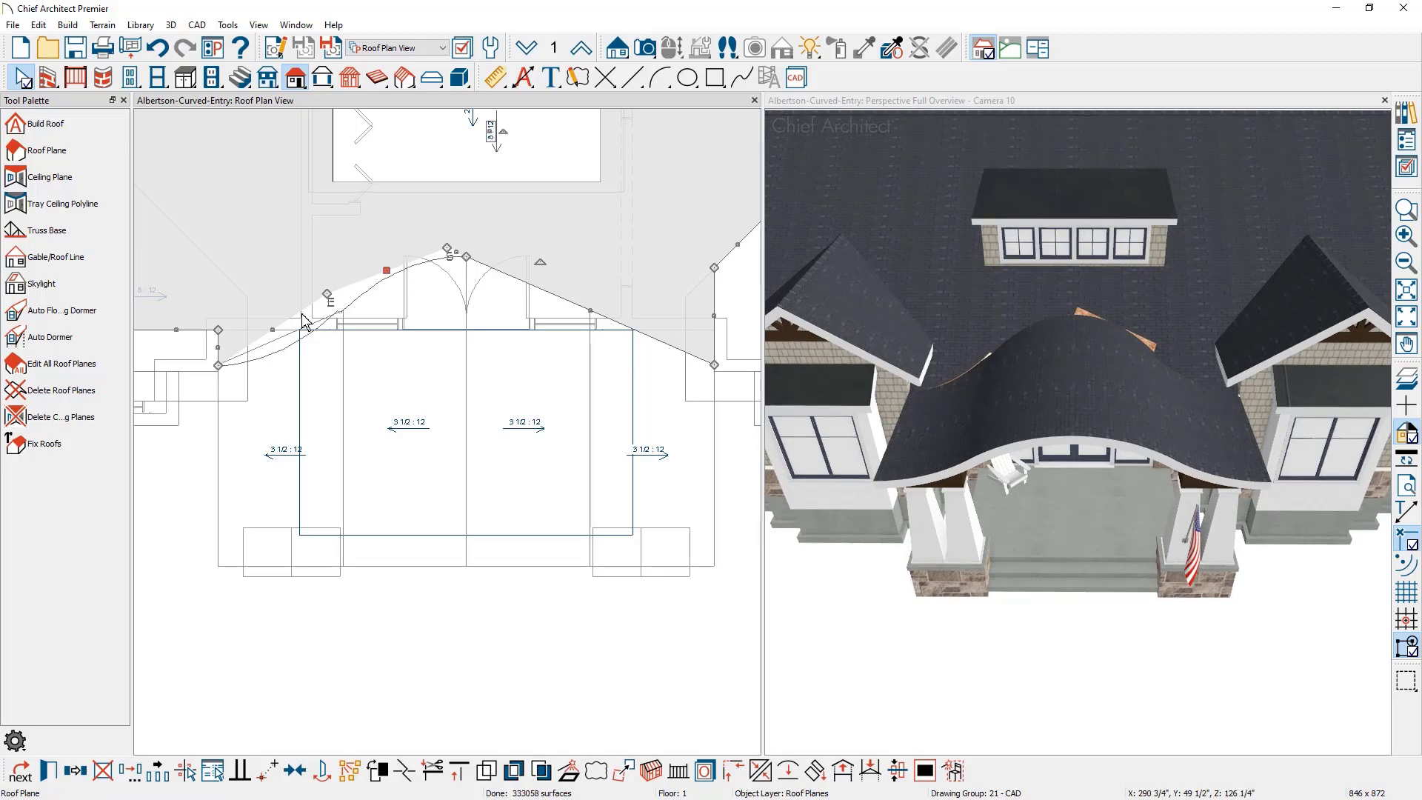
pyautogui.click(272, 331)
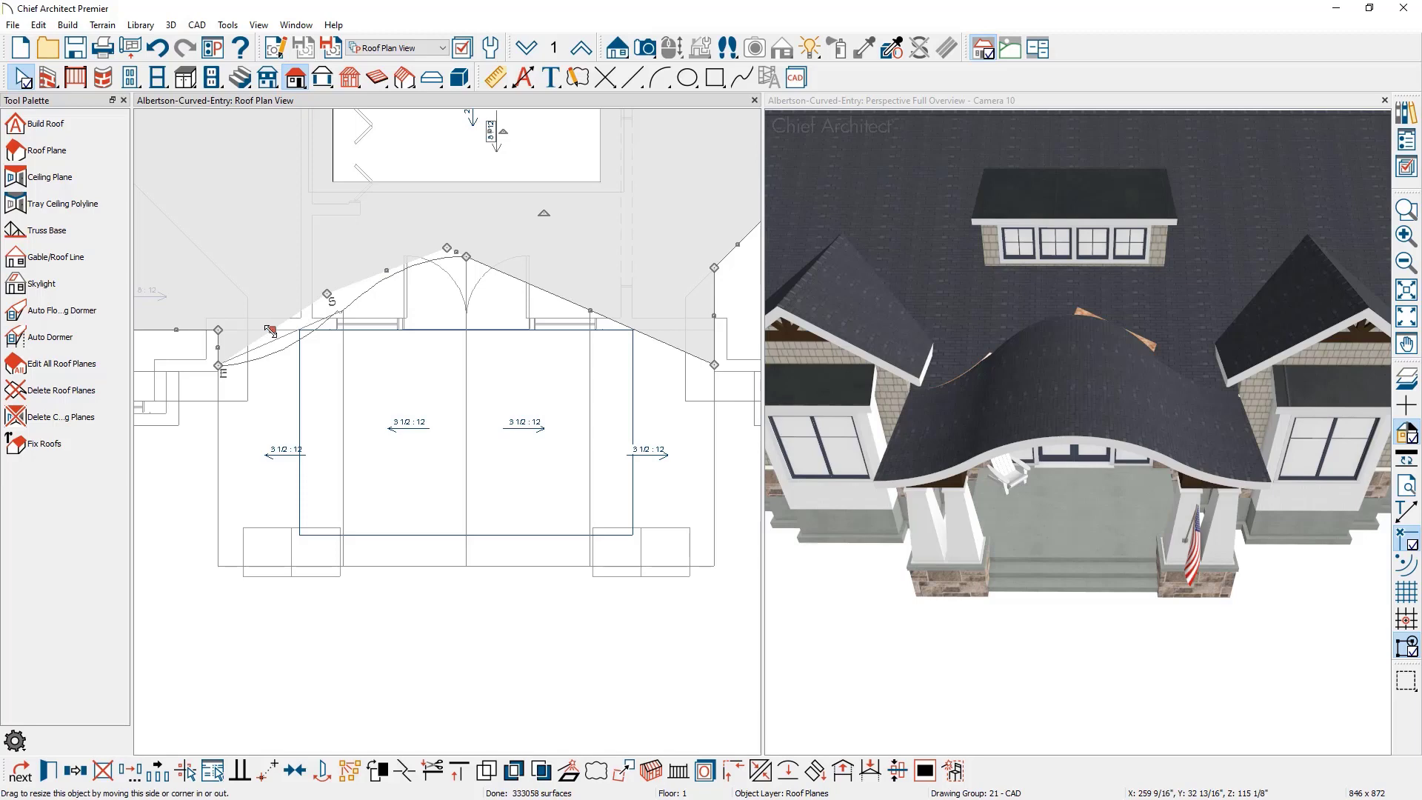
pyautogui.moveTo(269, 331); pyautogui.dragTo(279, 338)
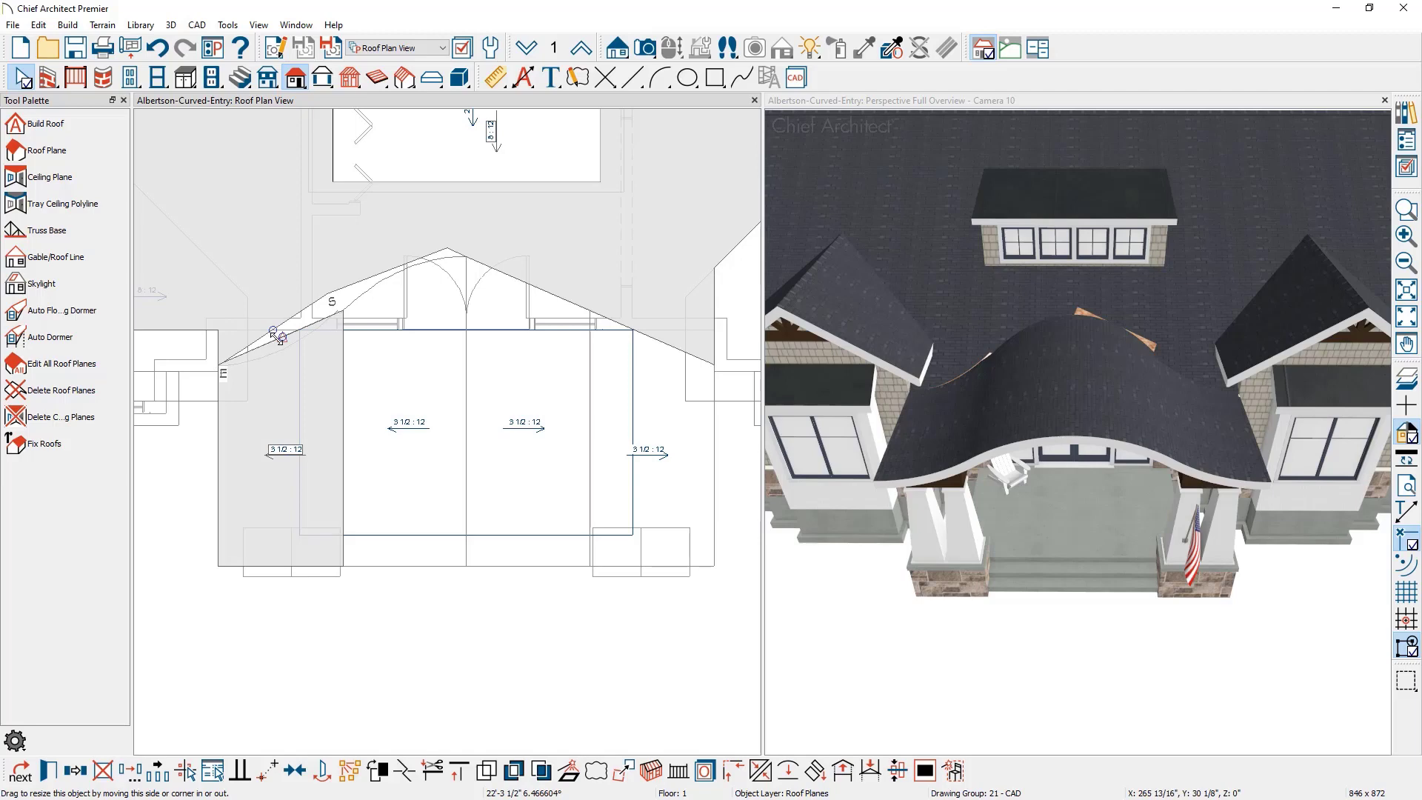
pyautogui.press('Escape')
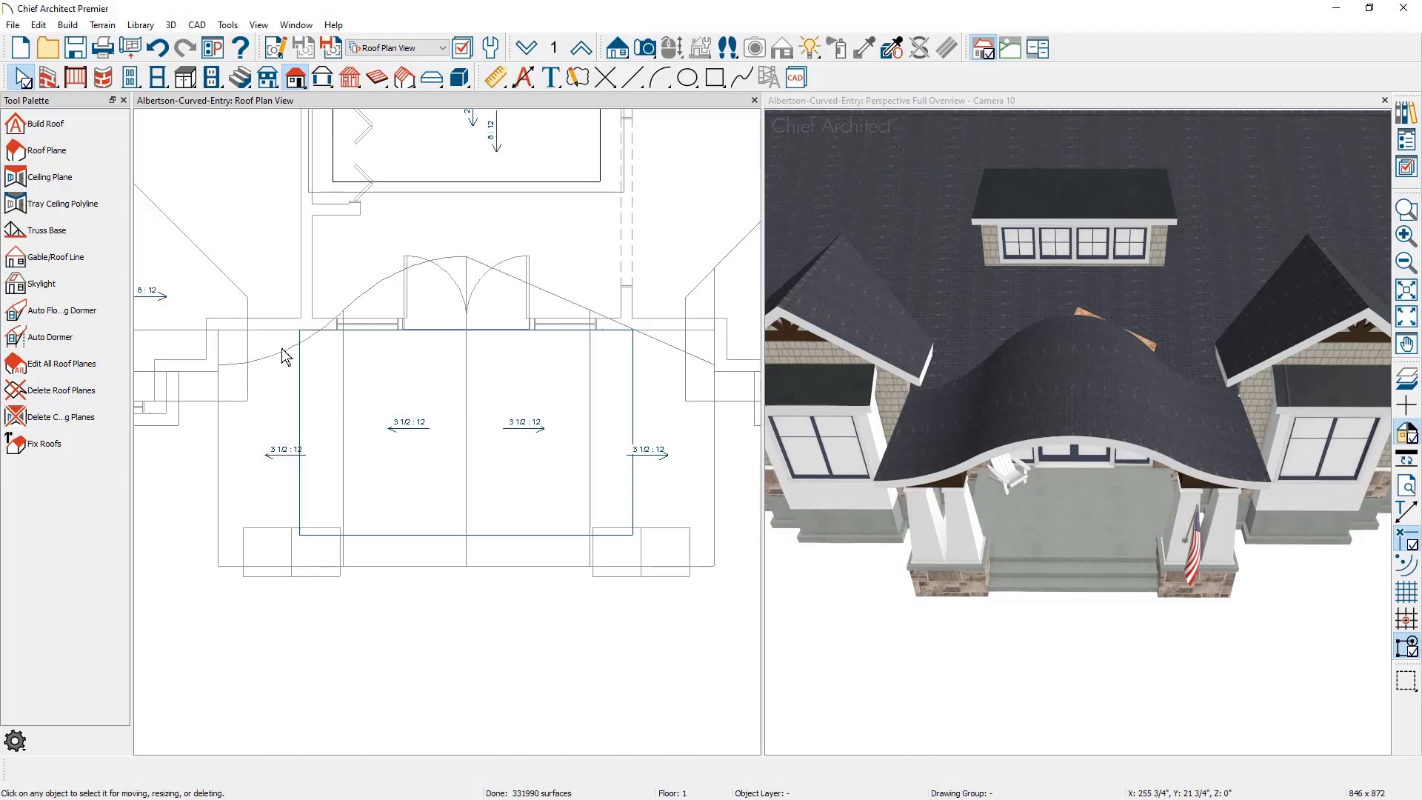
# Stretch the right main roof plane's edge outward past the entry roof.
pyautogui.click(567, 295)
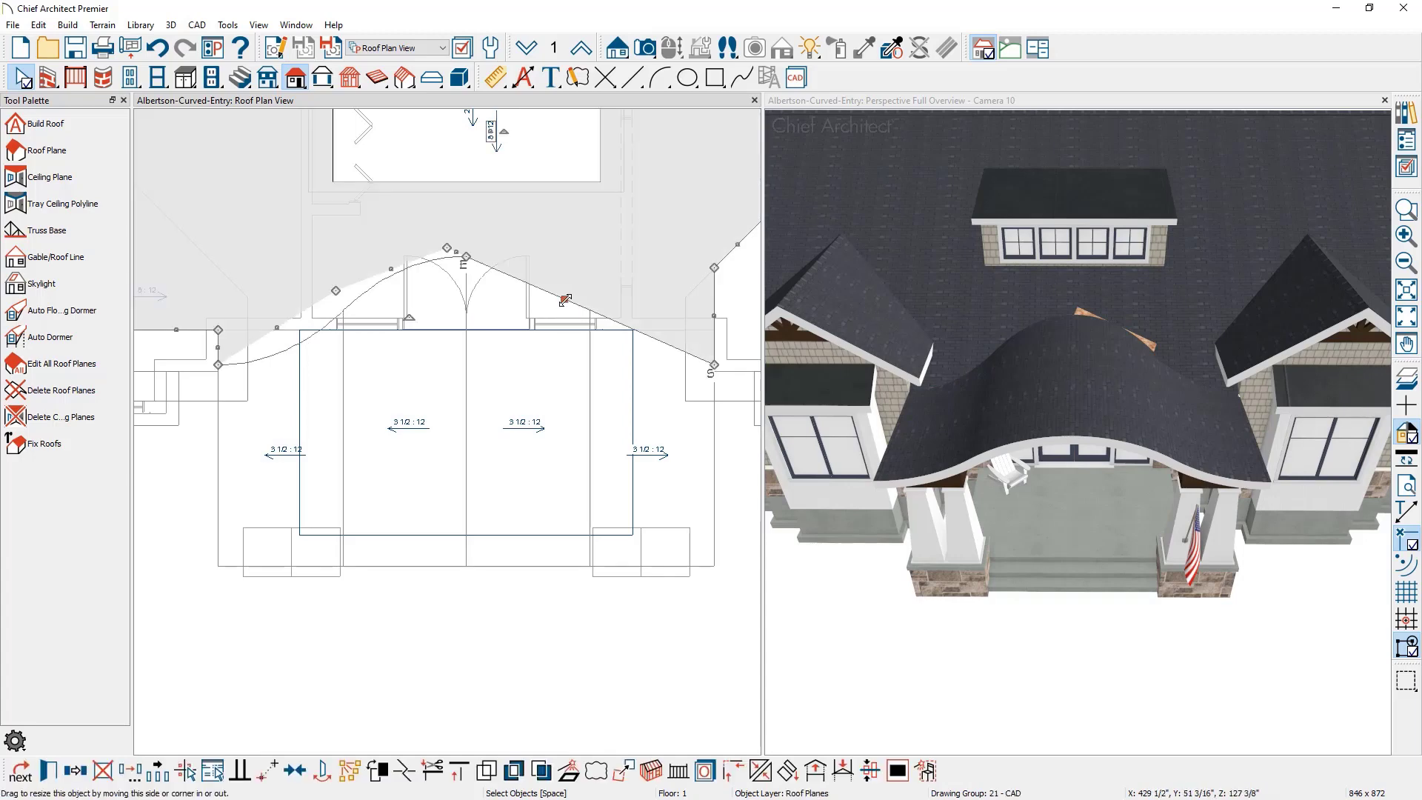
pyautogui.moveTo(572, 296); pyautogui.dragTo(577, 290)
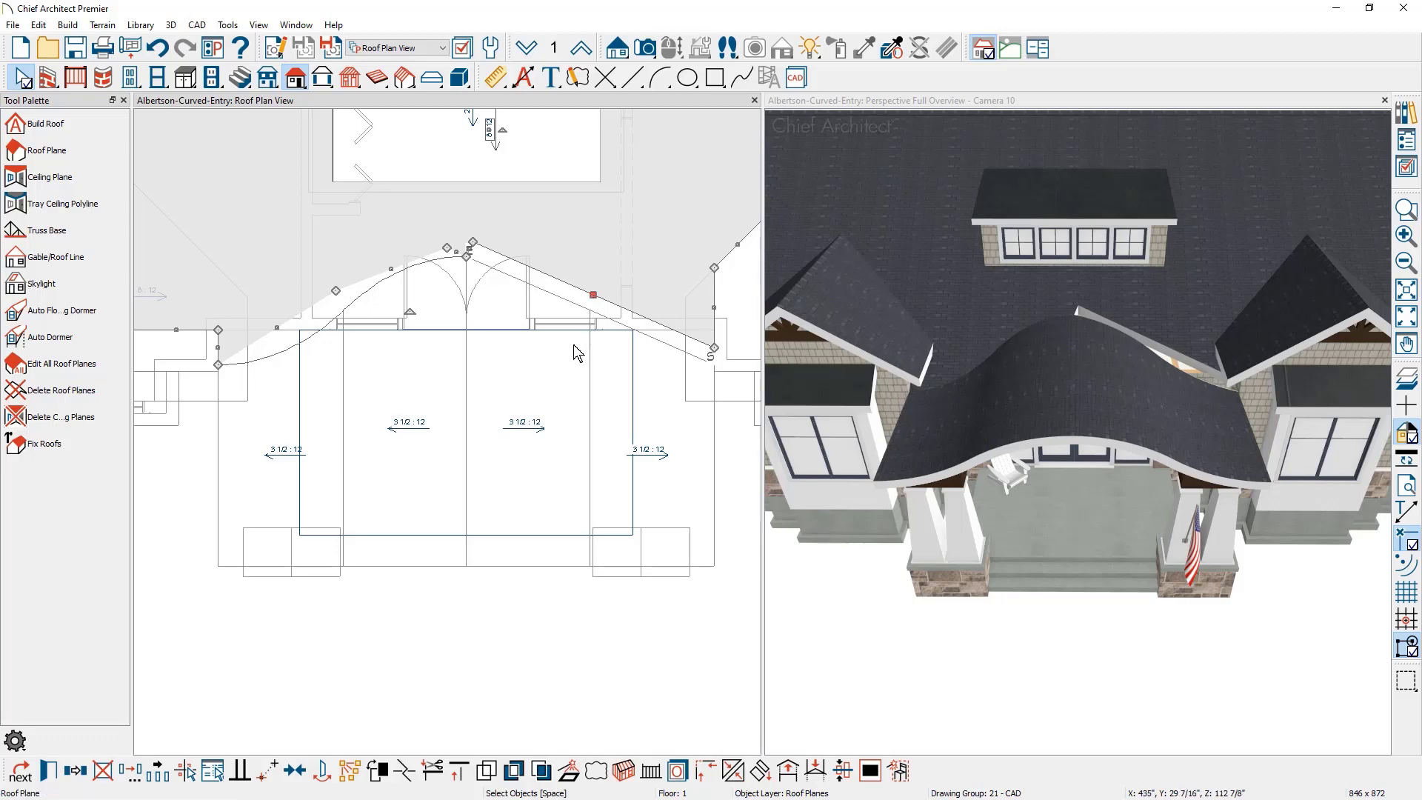
pyautogui.click(406, 775)
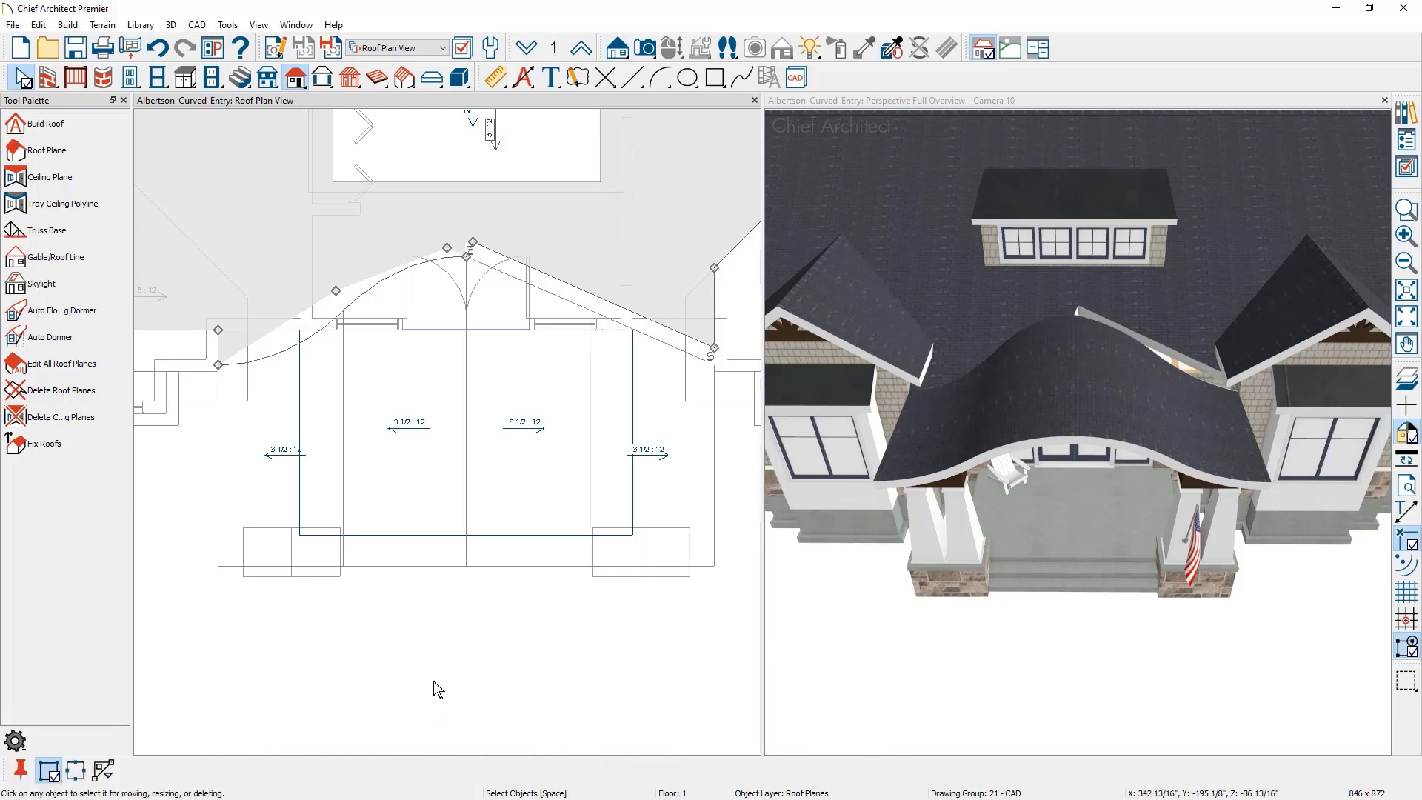
pyautogui.press('Escape')
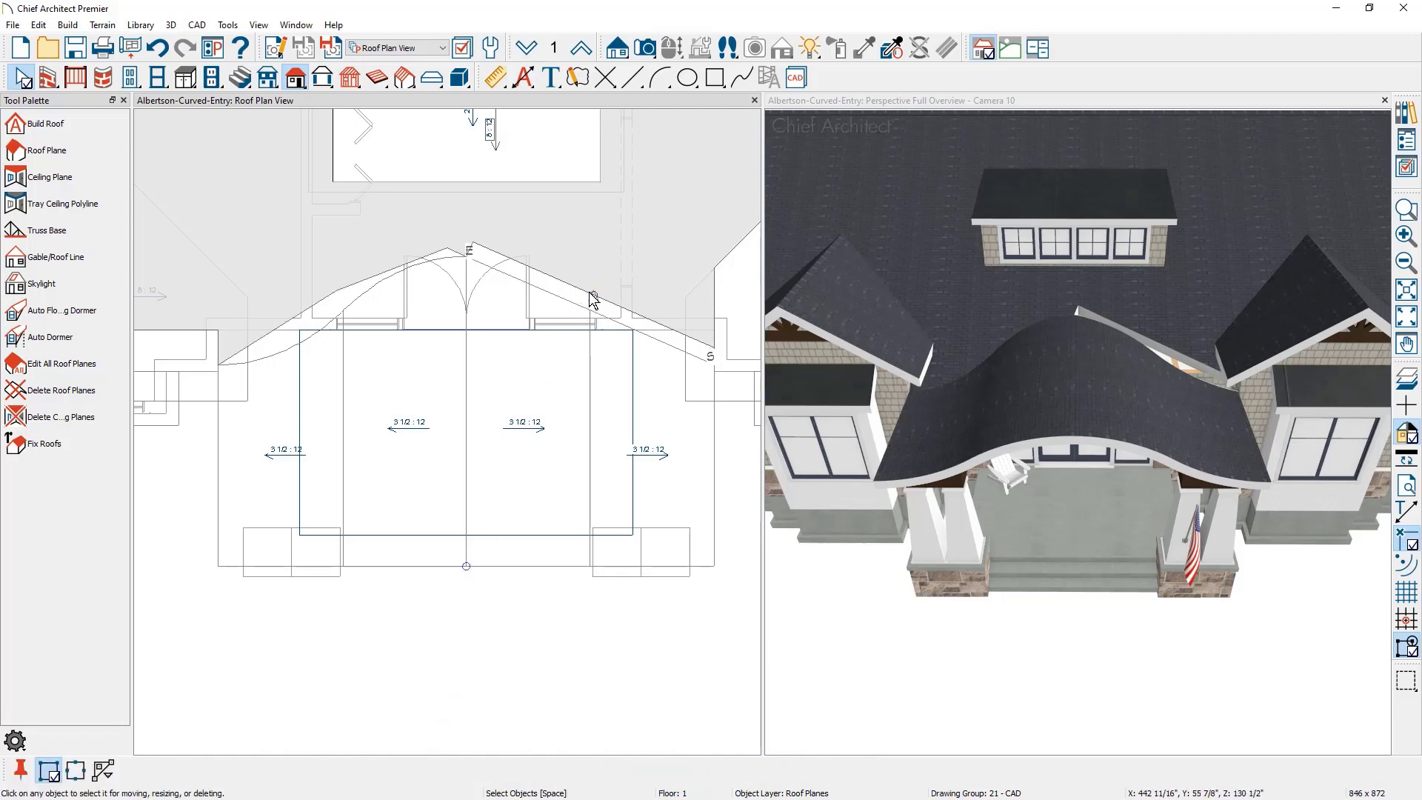
# Join the right roof plane's edge to the curved entry roof and check the result.
pyautogui.click(591, 300)
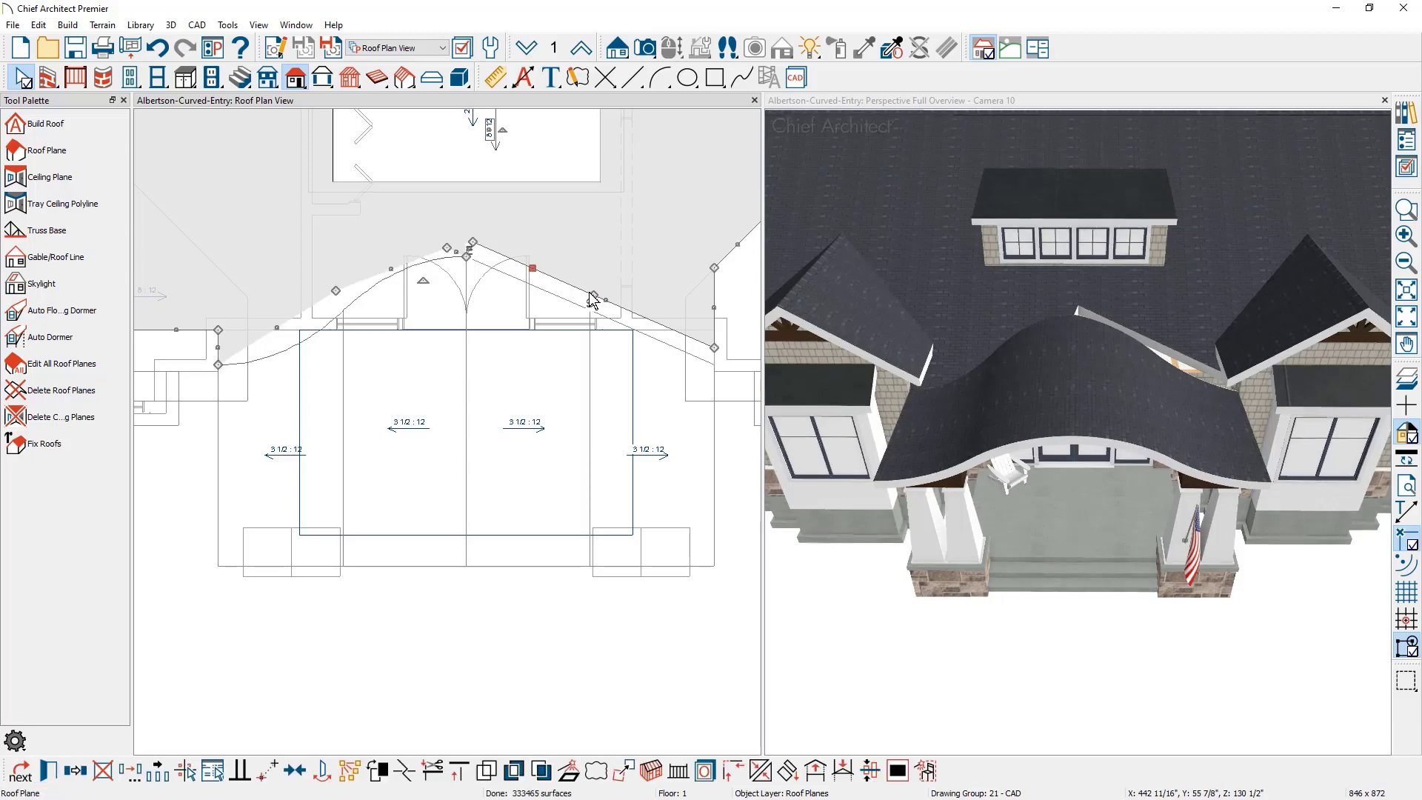
pyautogui.click(535, 288)
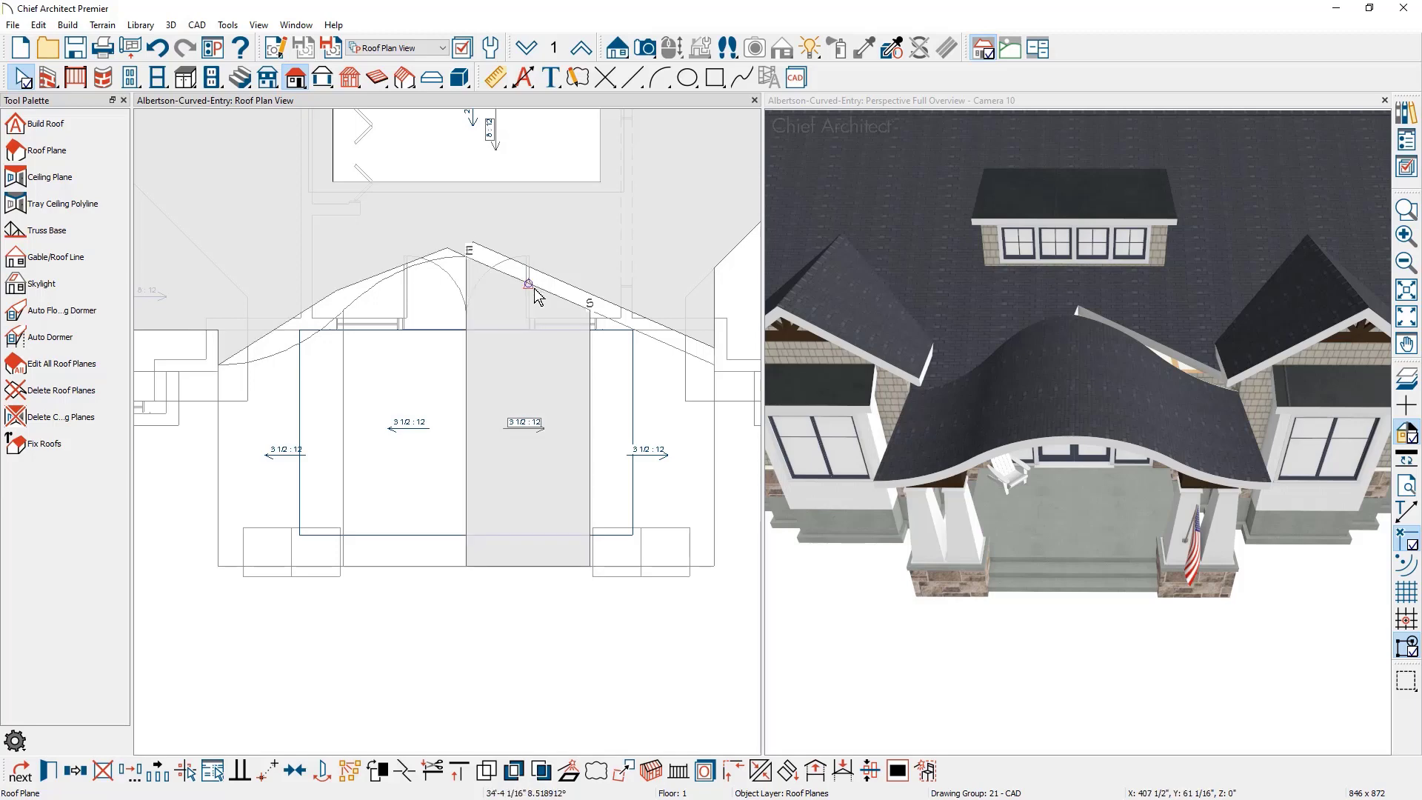
pyautogui.click(534, 293)
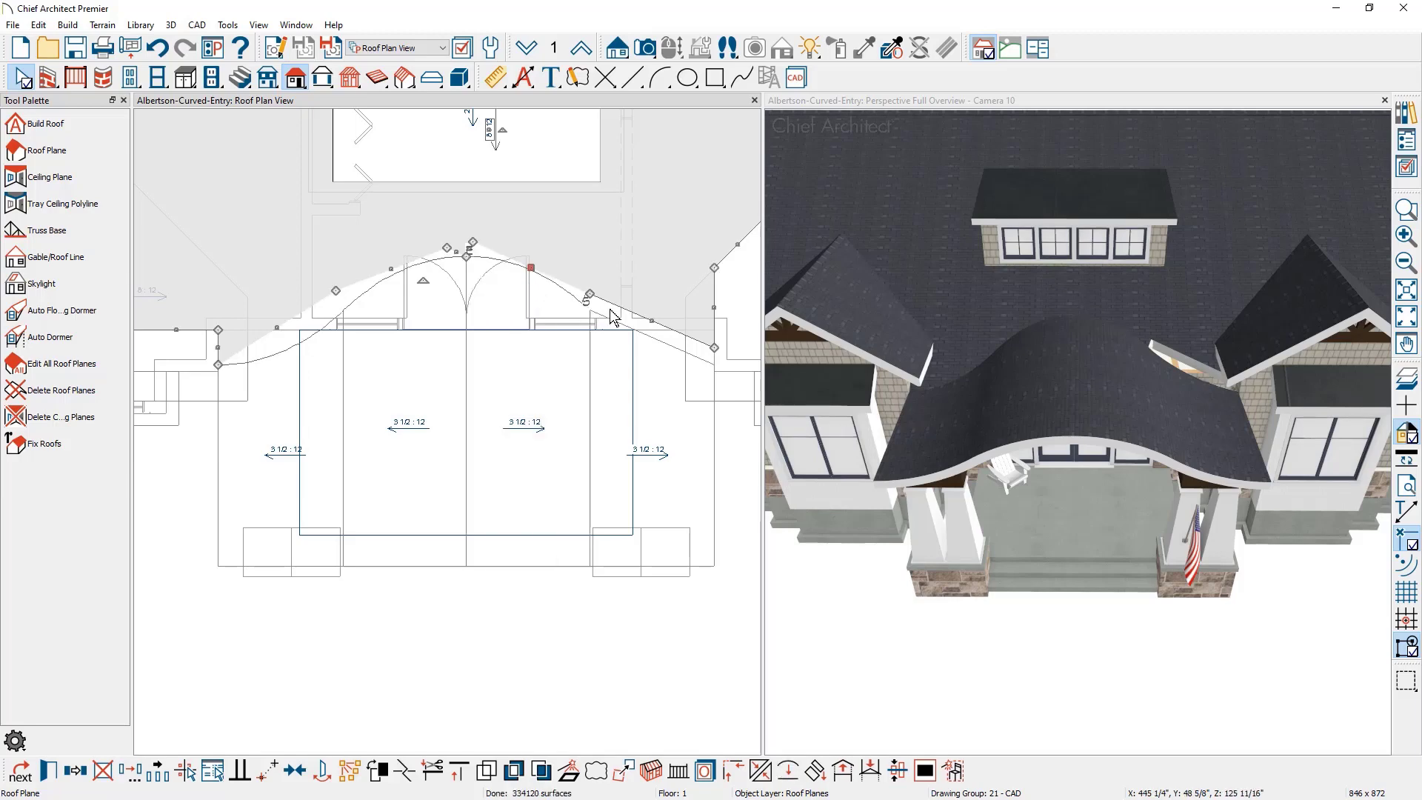
pyautogui.click(651, 321)
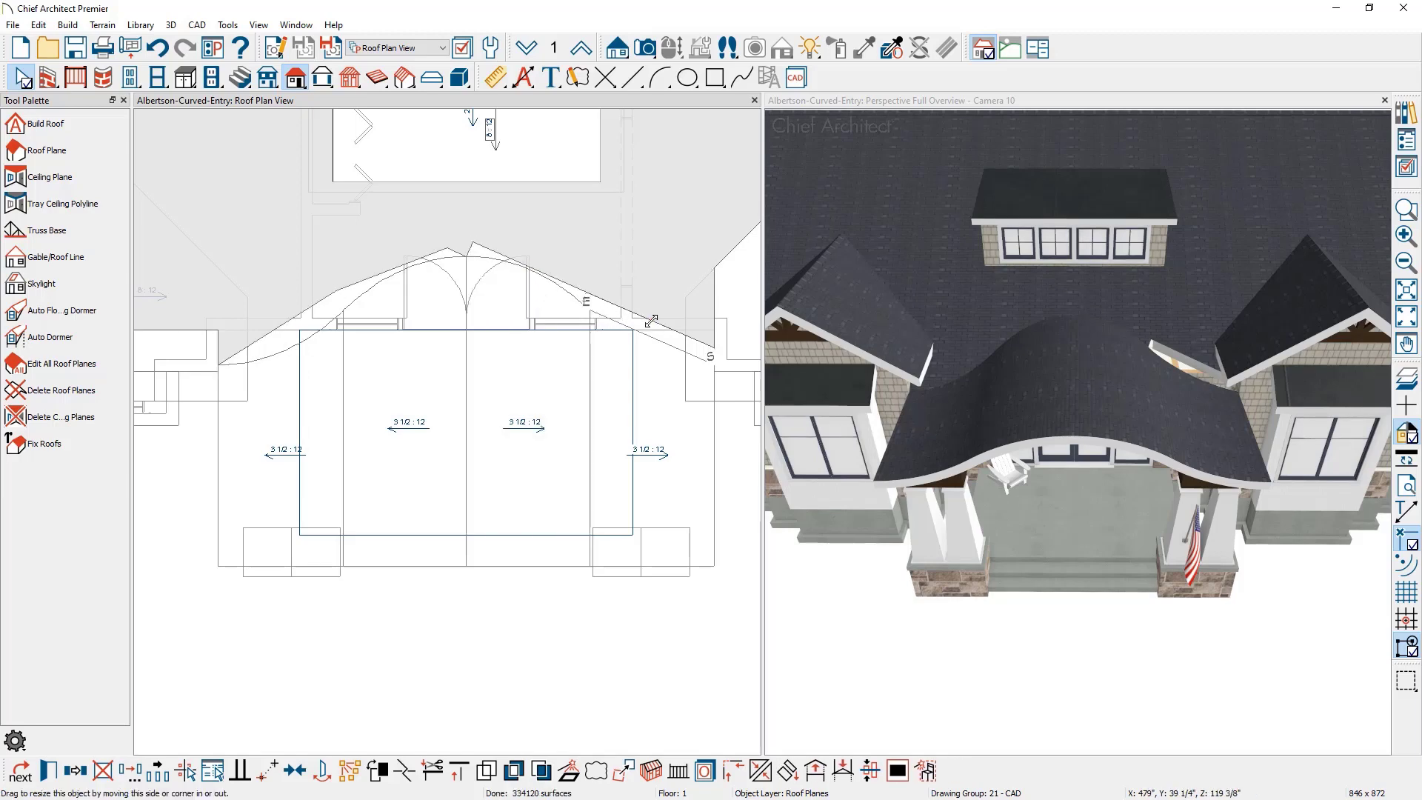
pyautogui.click(655, 335)
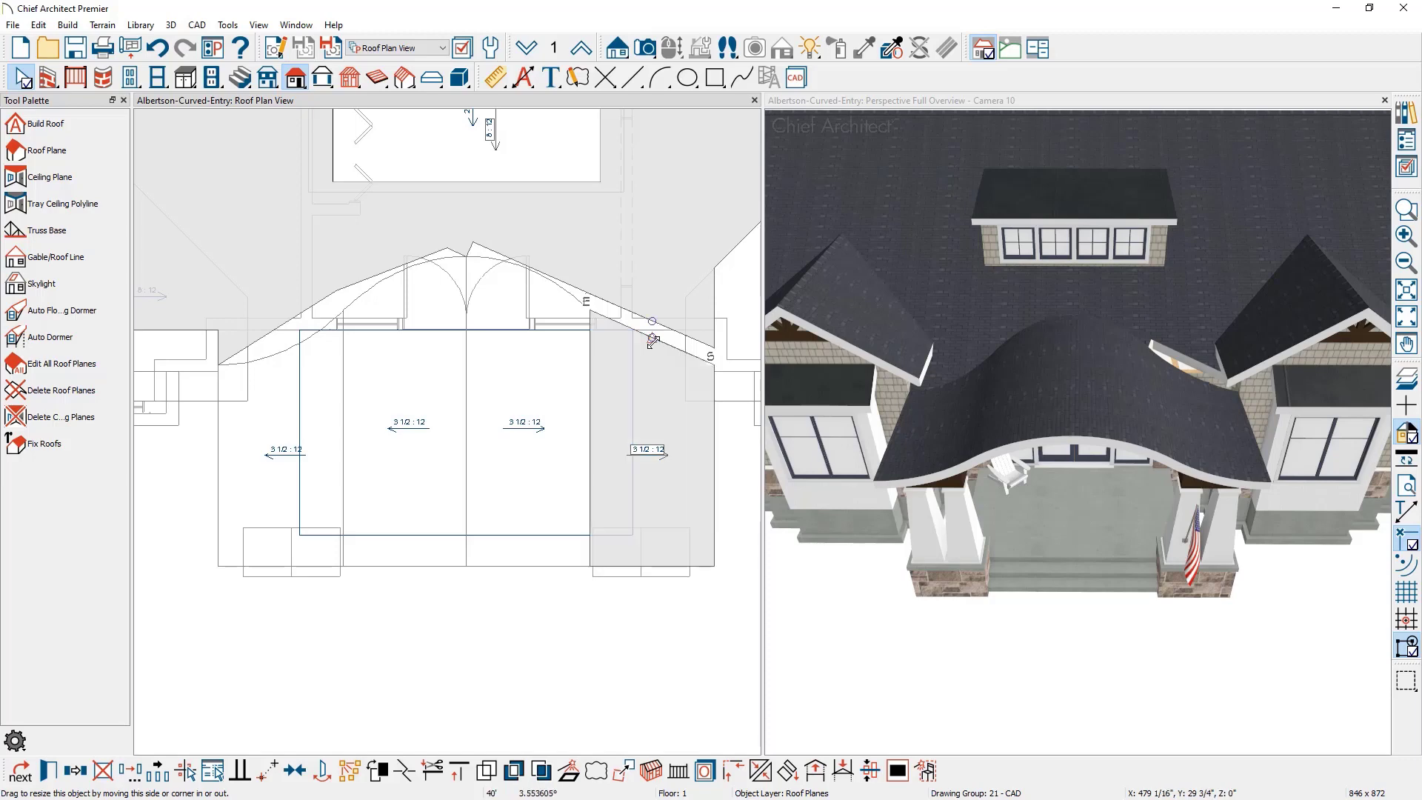
# Maximize the 3D view and paint all parts of the curved entry roof with the sampled roof material.
pyautogui.press('Escape')
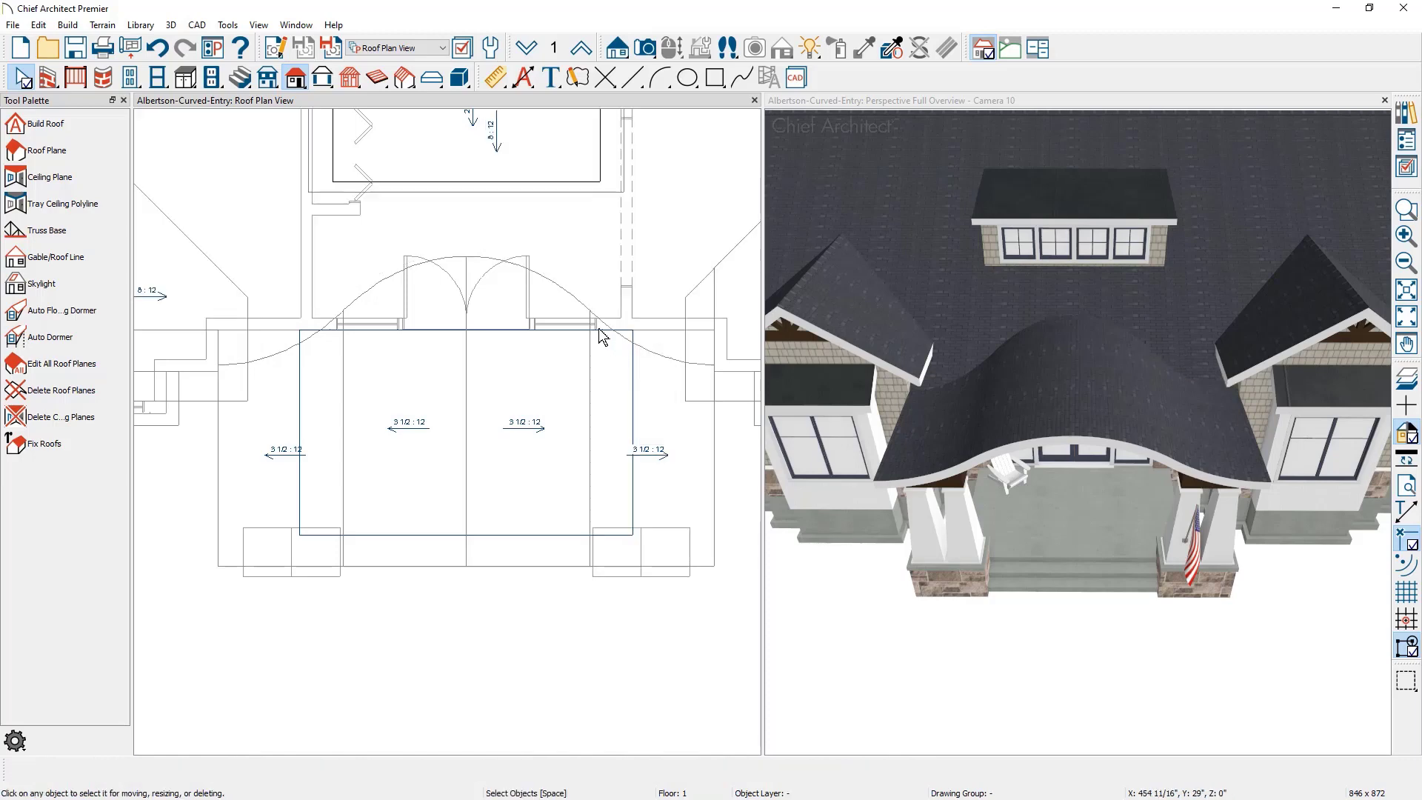
pyautogui.doubleClick(911, 99)
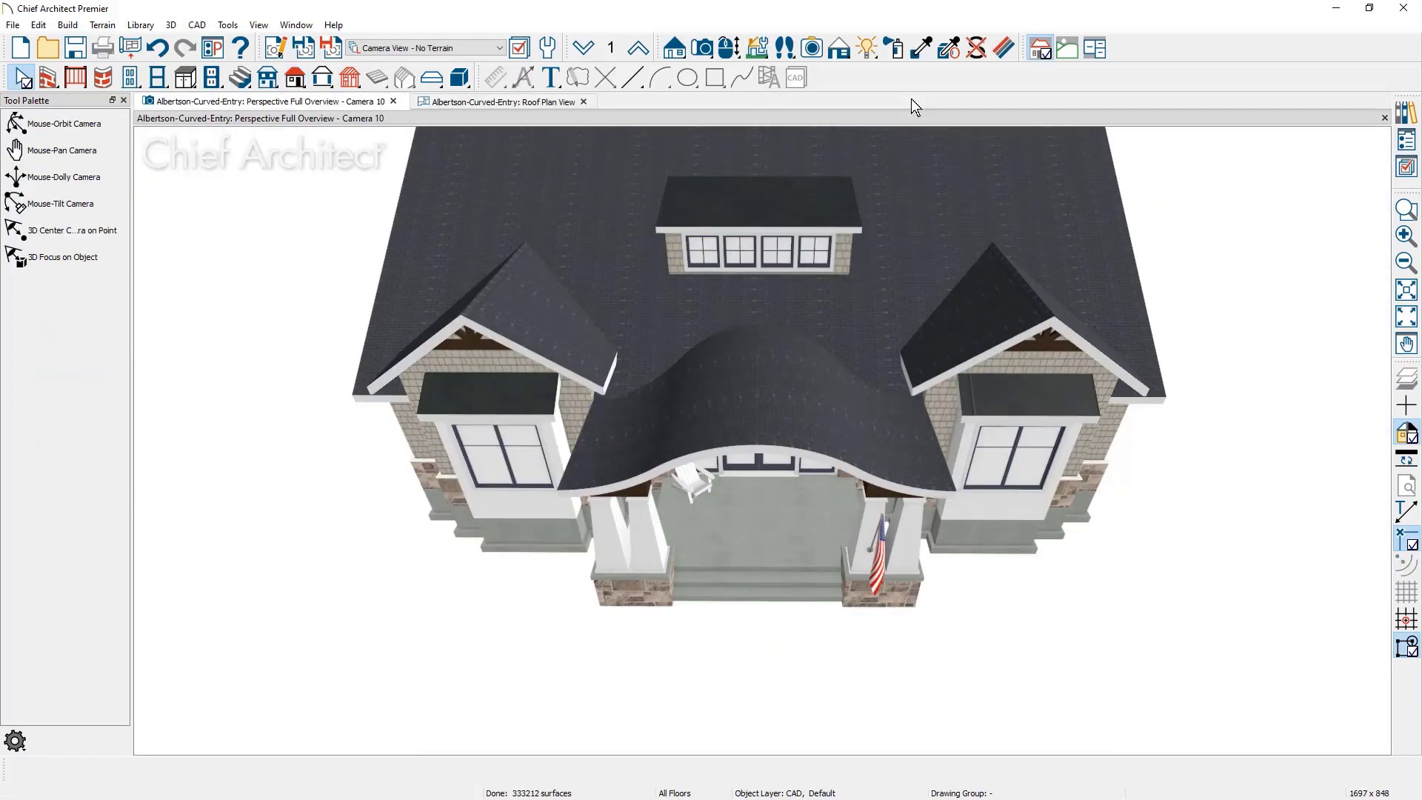
pyautogui.click(923, 49)
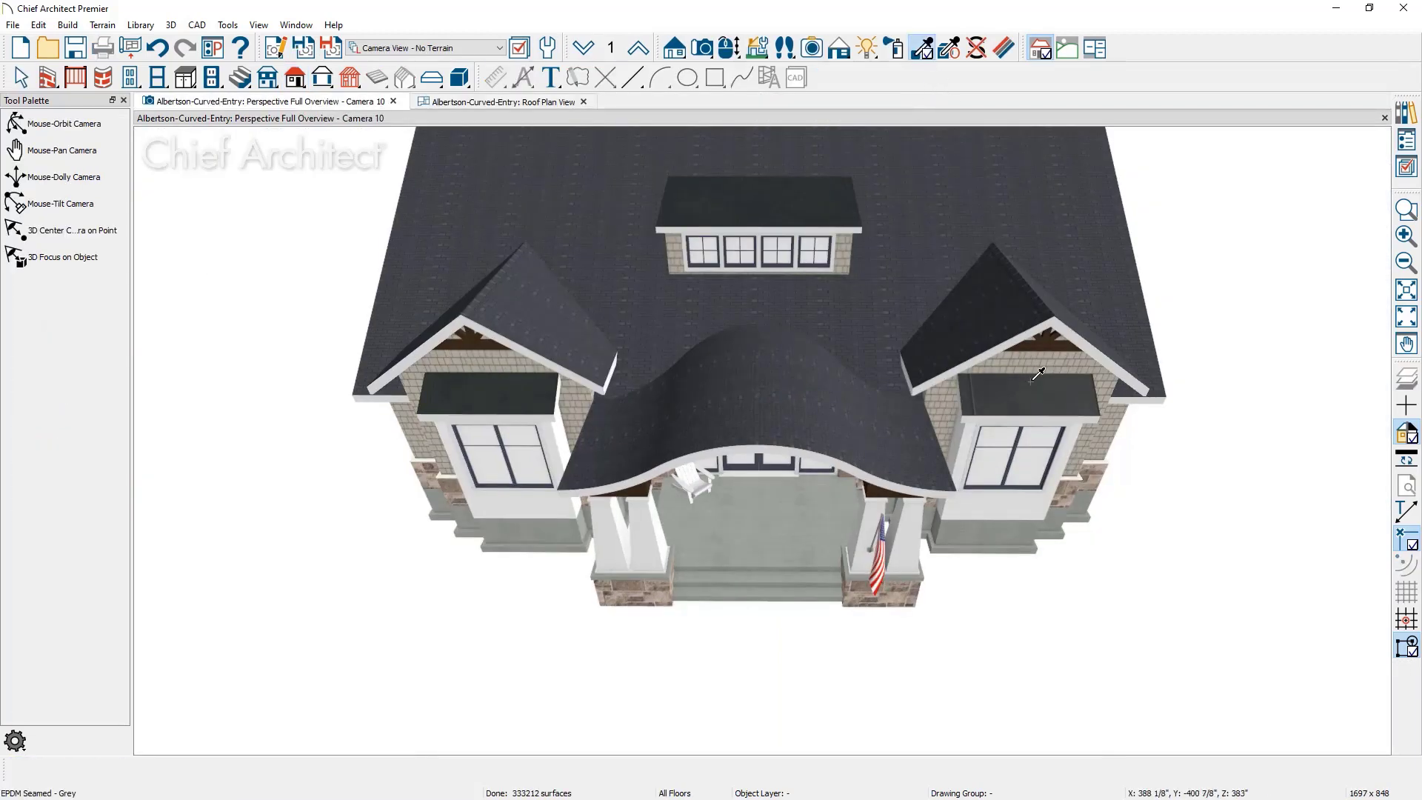
pyautogui.click(852, 453)
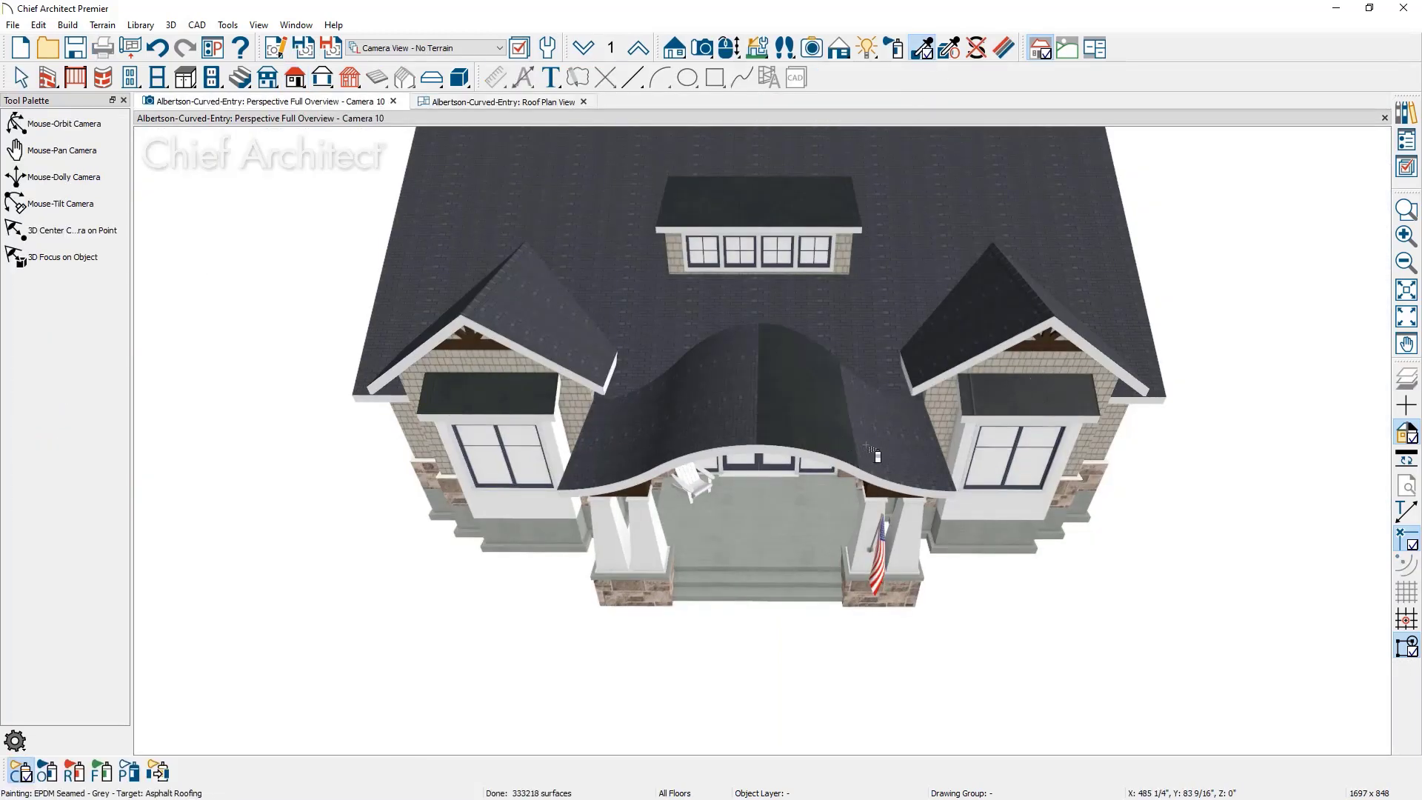
pyautogui.click(871, 453)
pyautogui.click(736, 430)
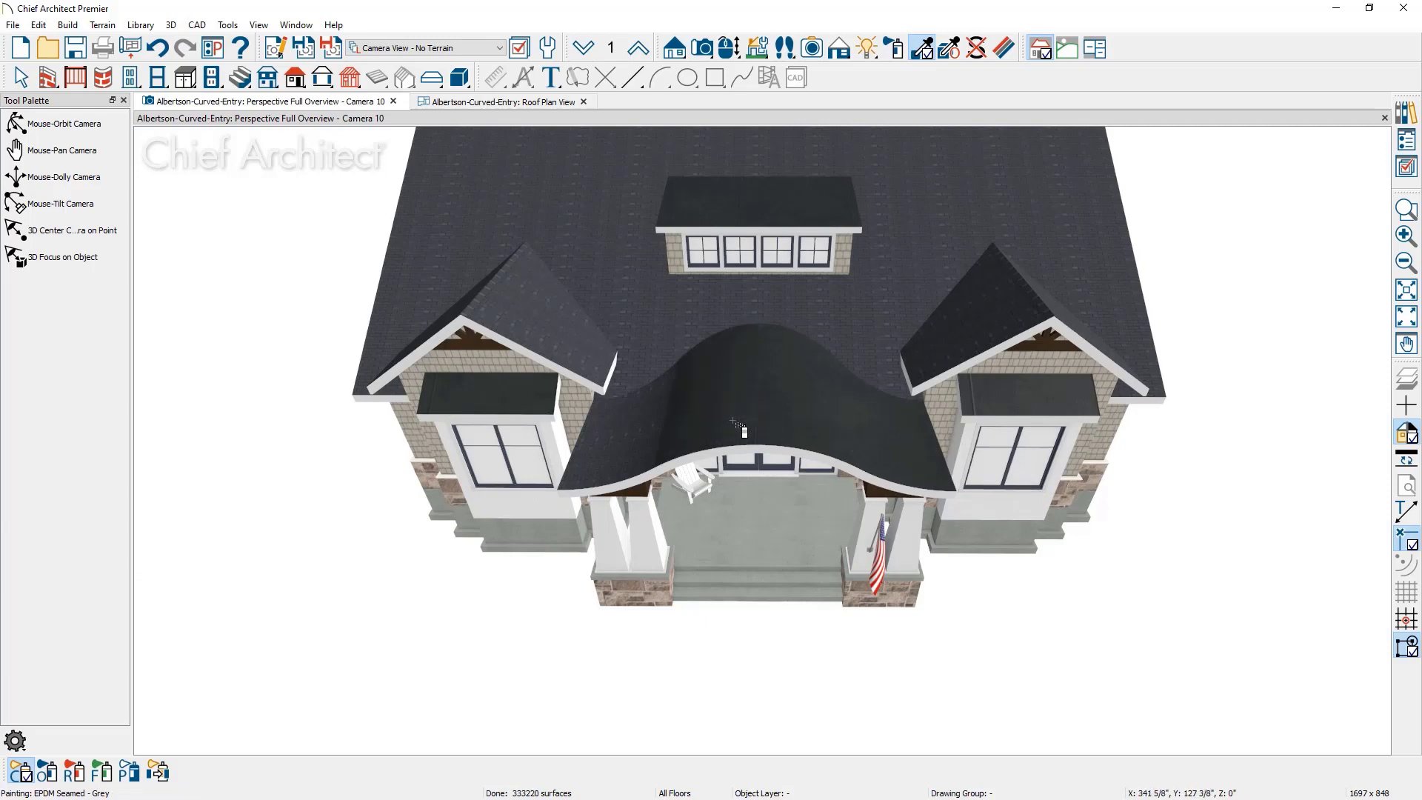
pyautogui.click(659, 438)
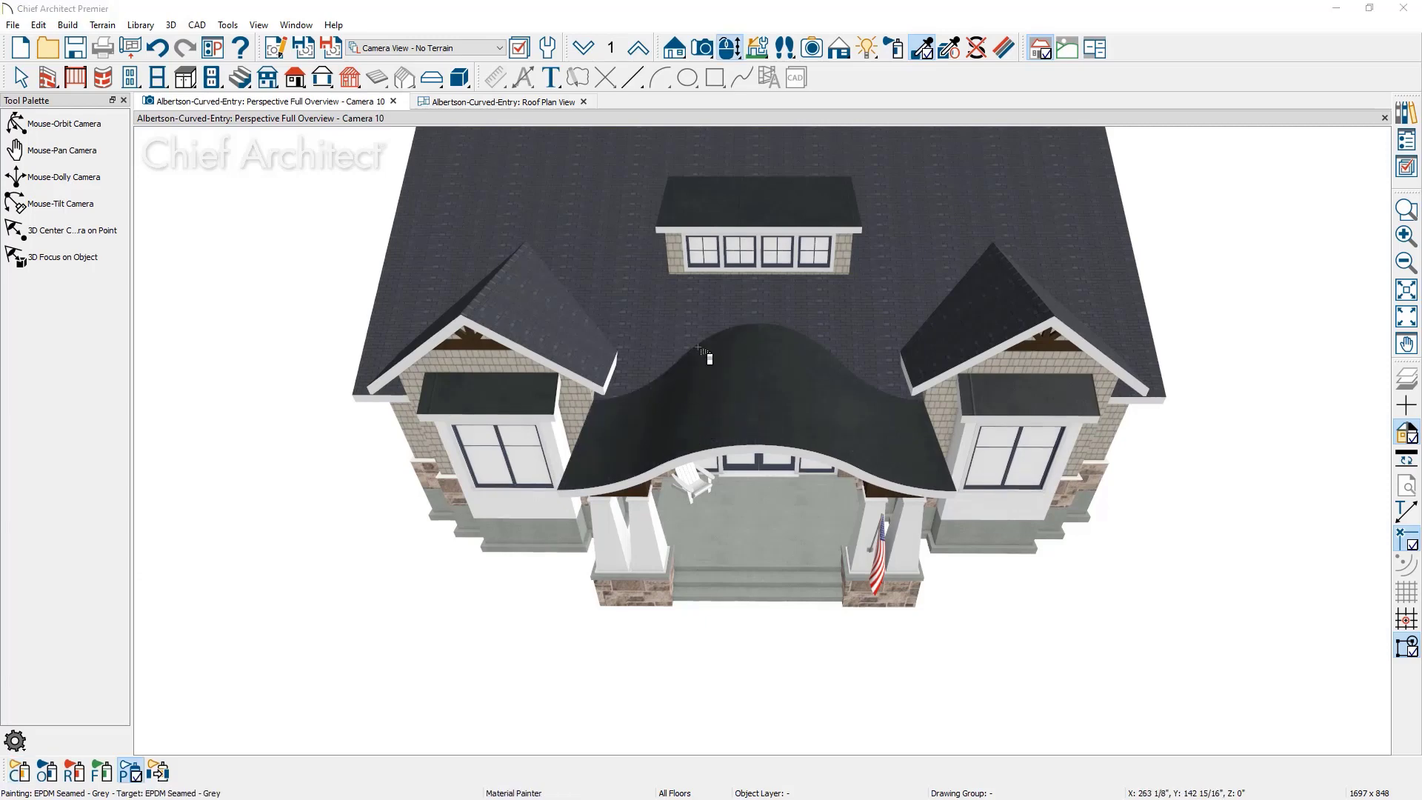
# Switch the camera to the generic sun and orbit in close to the curved porch roof.
pyautogui.click(862, 49)
pyautogui.click(76, 176)
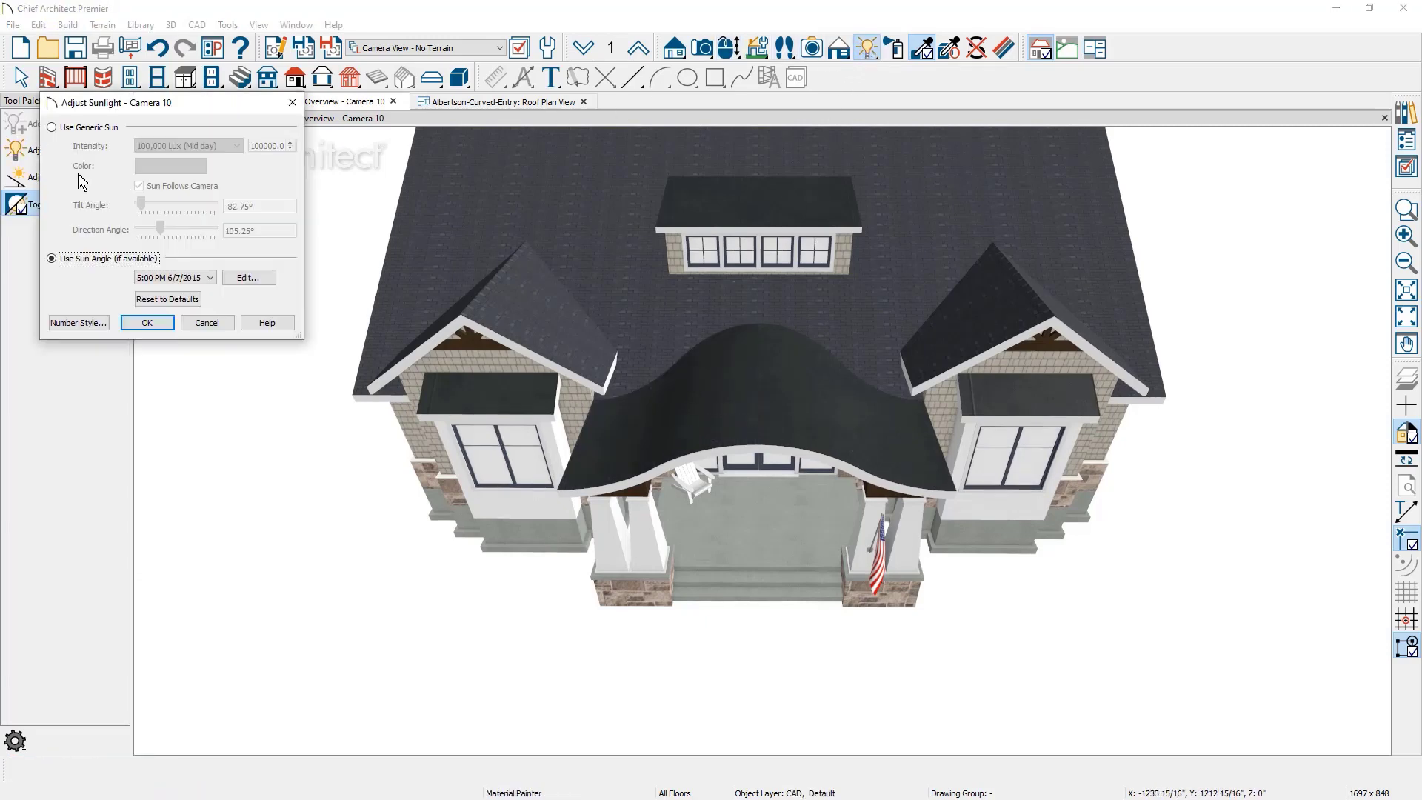
pyautogui.click(53, 128)
pyautogui.click(148, 322)
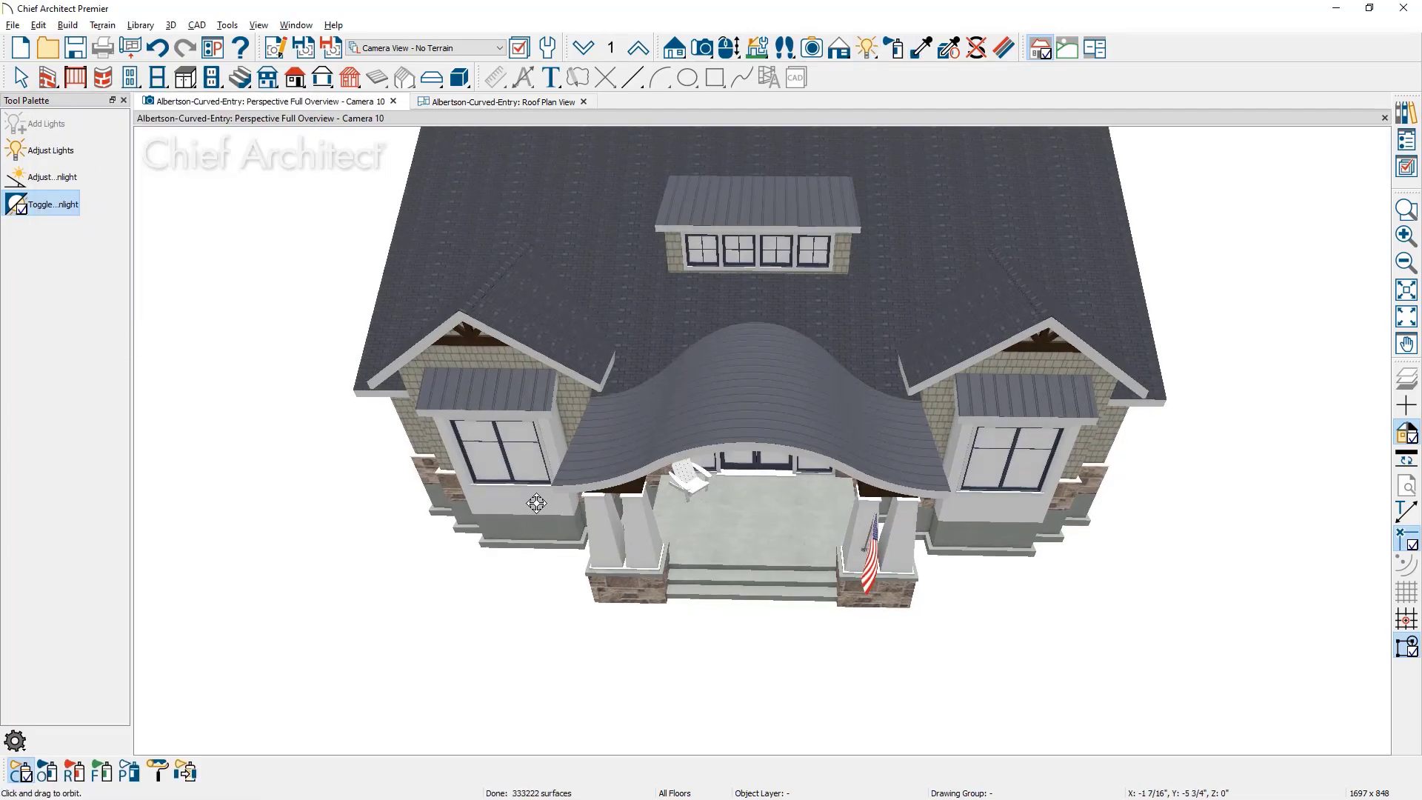
pyautogui.moveTo(493, 486); pyautogui.dragTo(507, 479)
pyautogui.scroll(2, 871, 378)
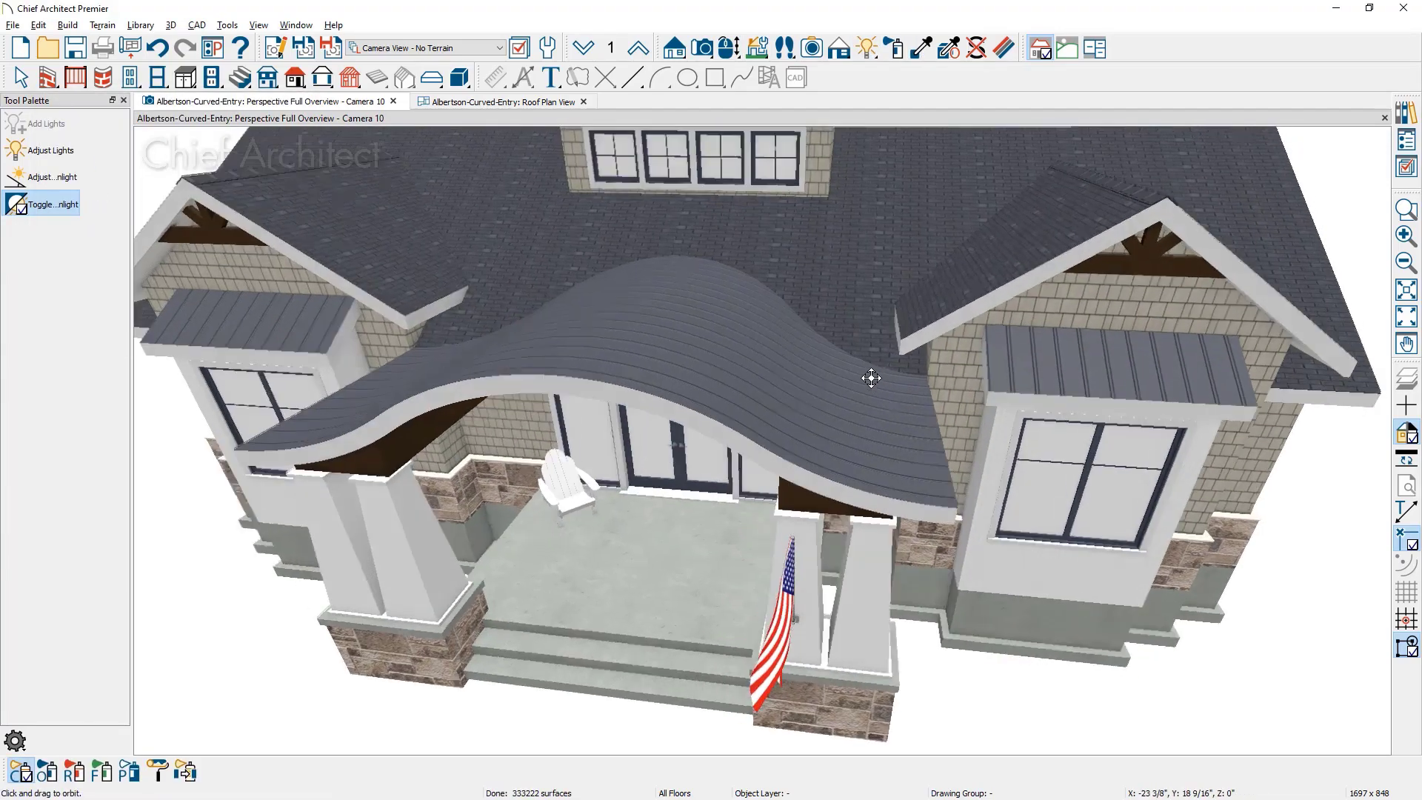
pyautogui.moveTo(871, 378); pyautogui.dragTo(967, 390)
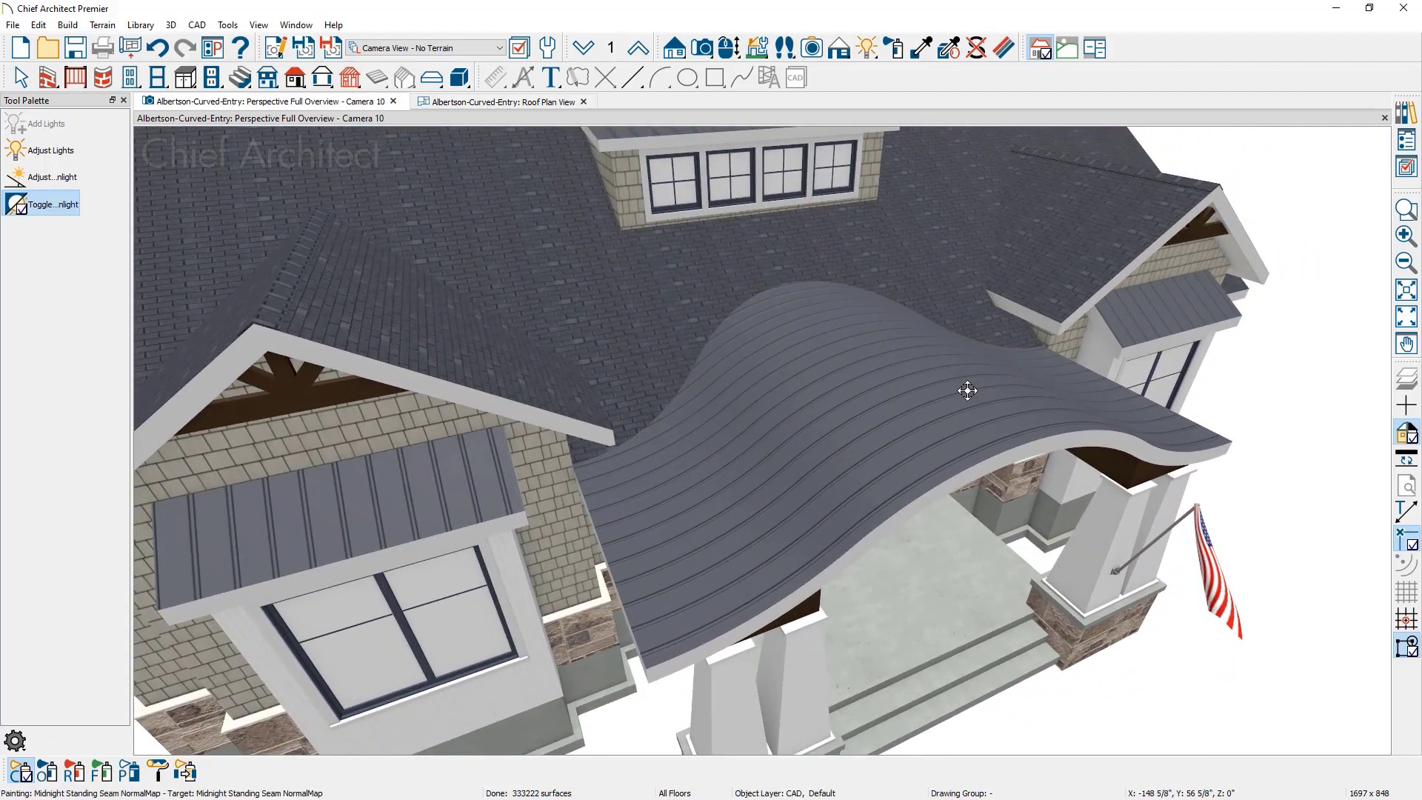